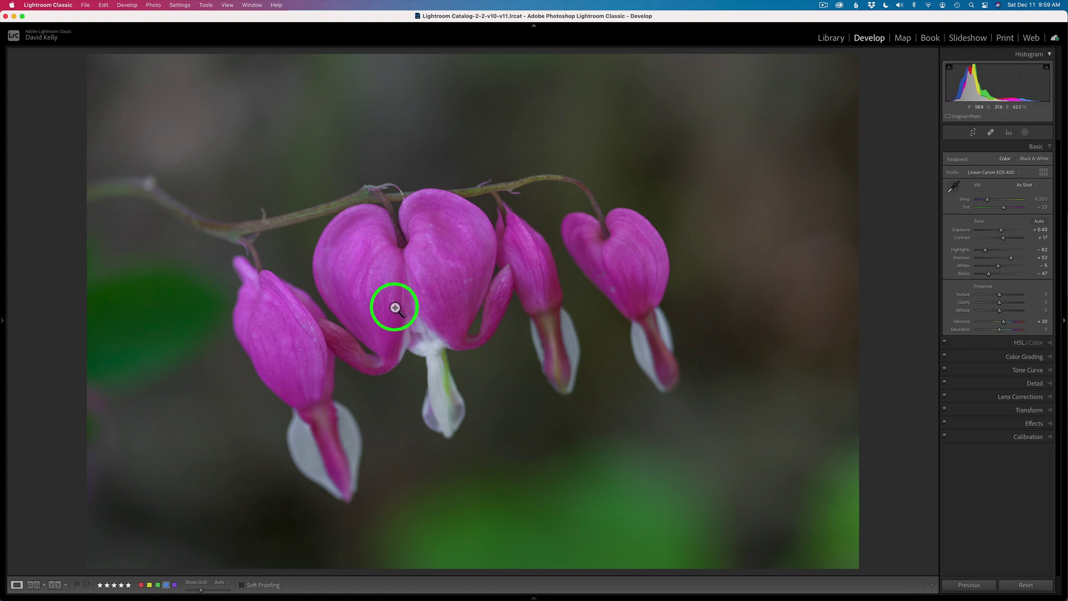
click(1019, 342)
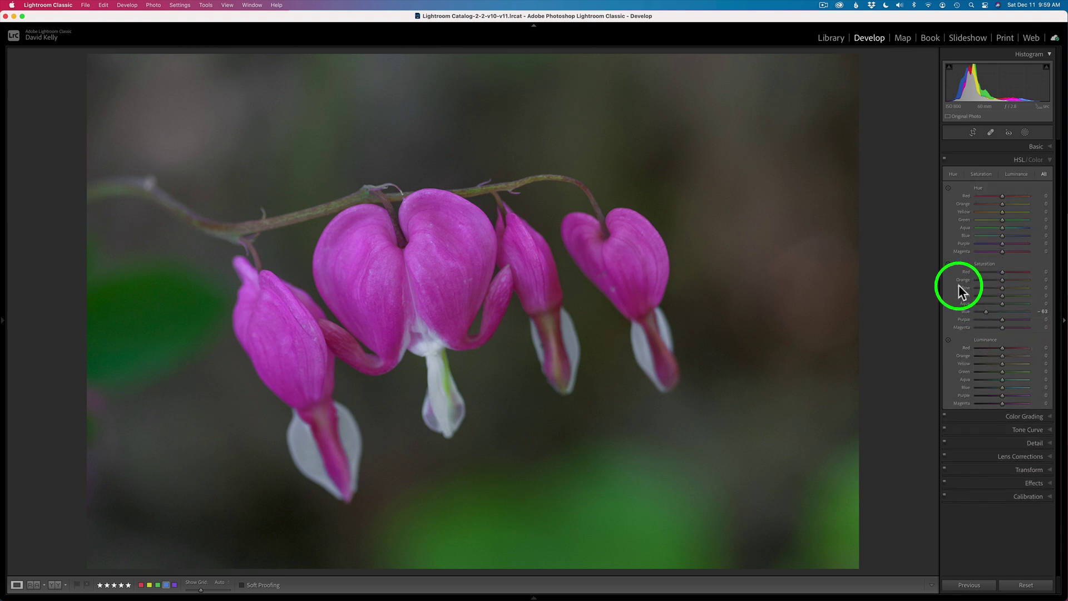
click(948, 263)
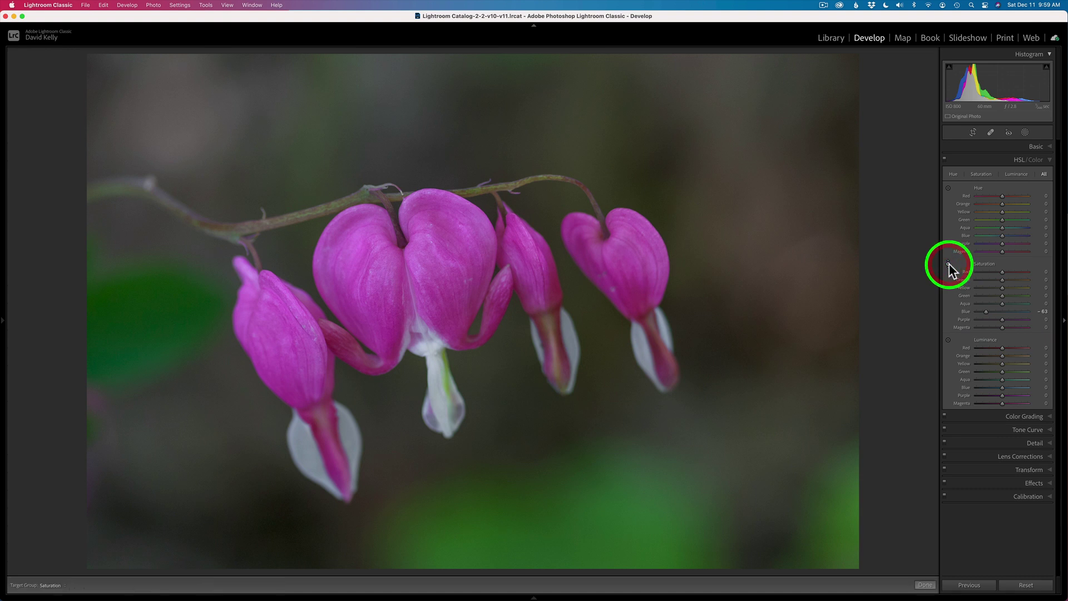
drag(448, 282, 449, 314)
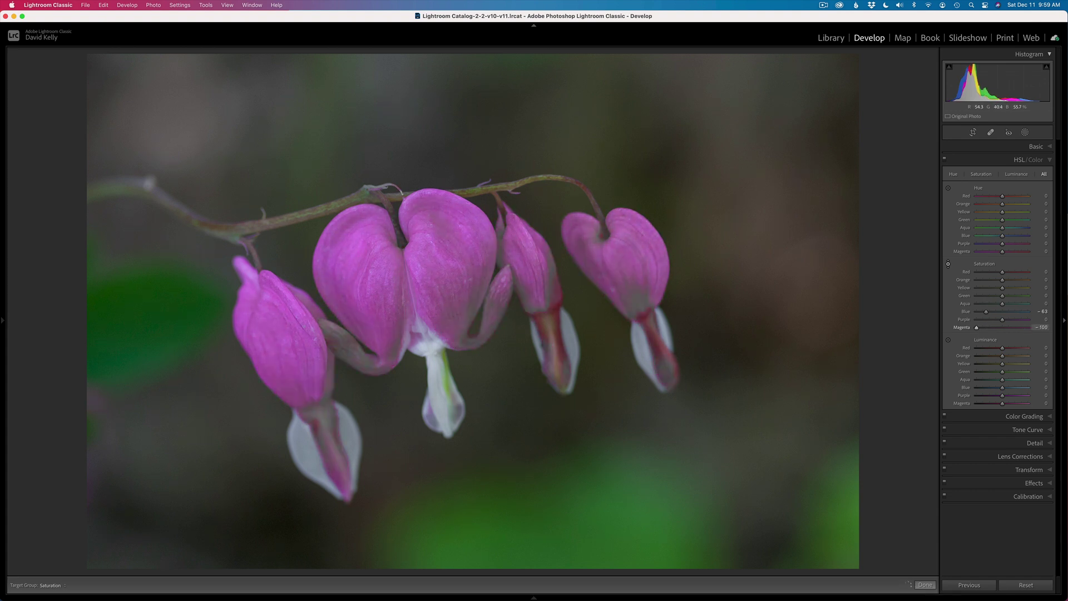
double_click(961, 328)
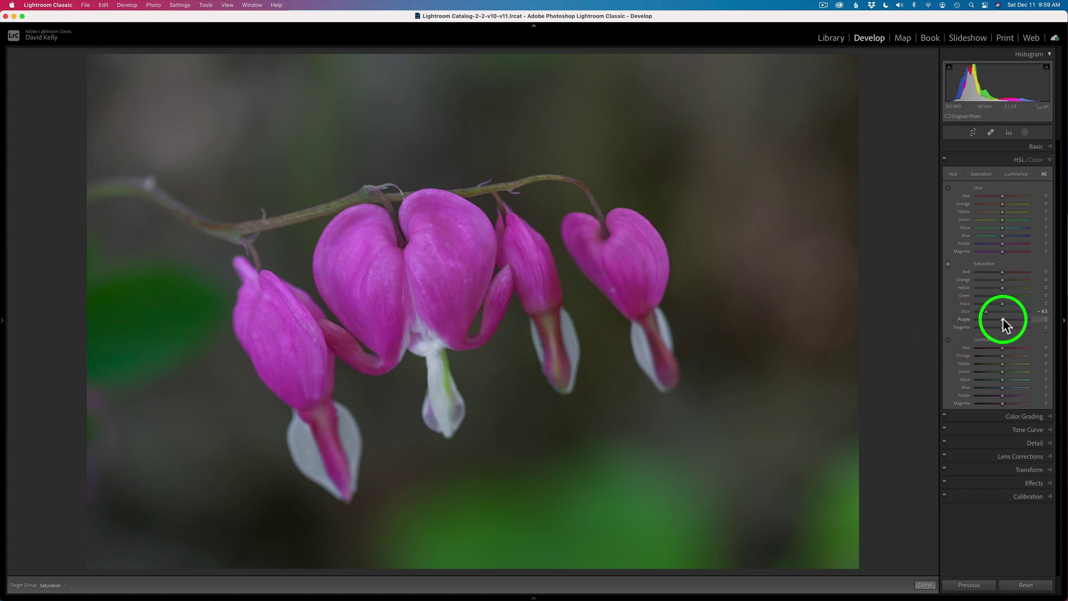
drag(1003, 319, 1026, 322)
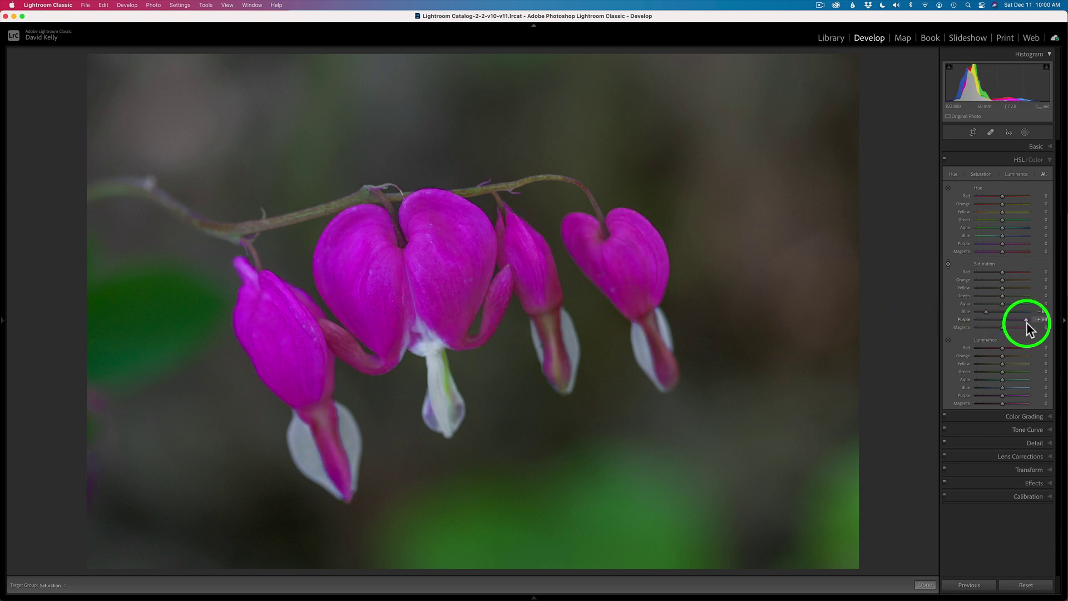
double_click(964, 320)
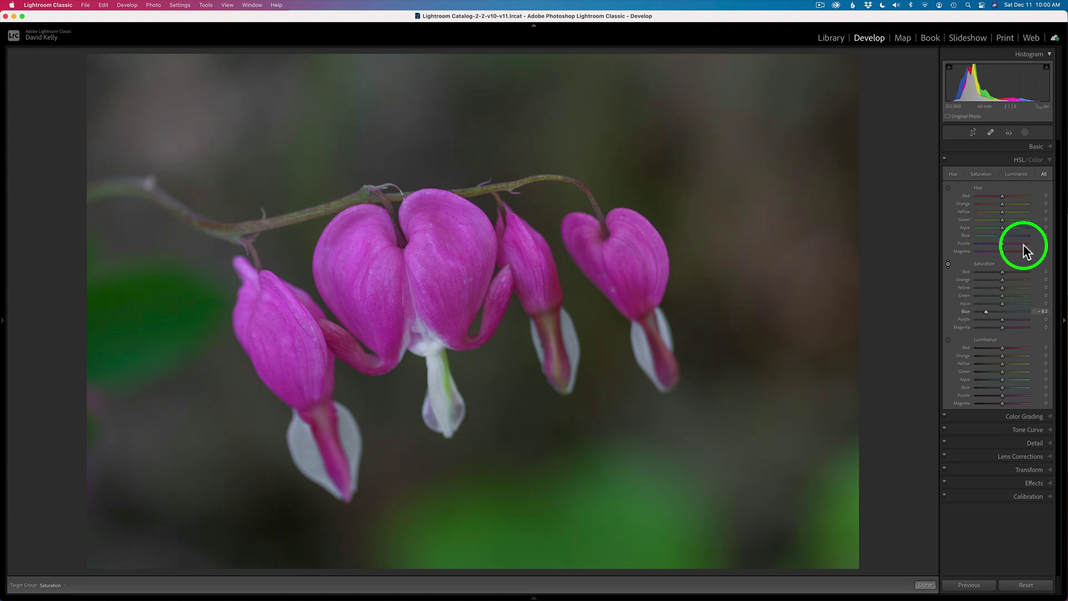
click(1046, 147)
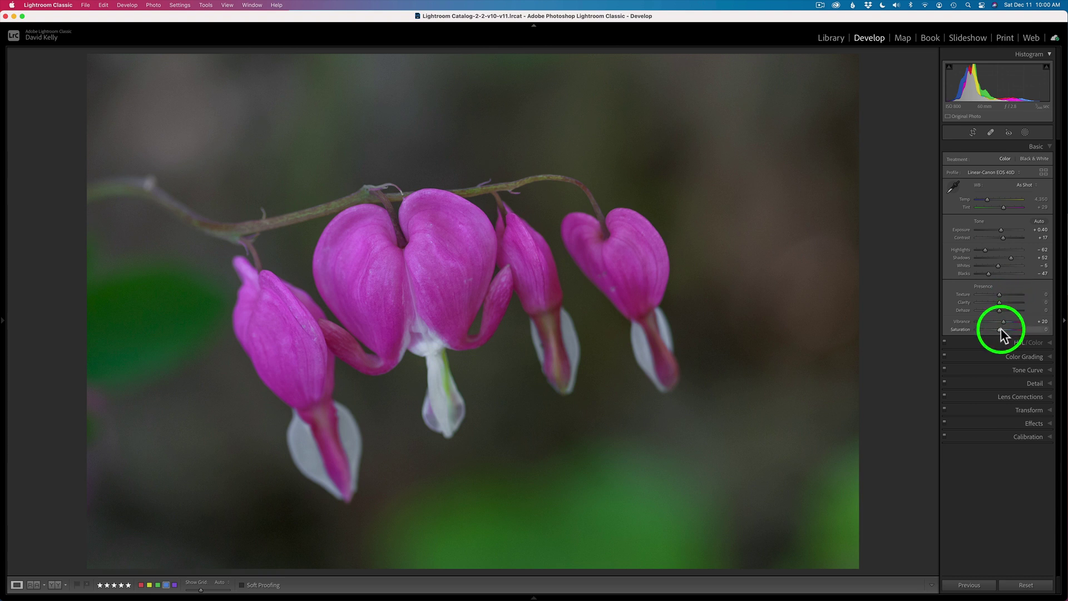
drag(999, 329, 1007, 330)
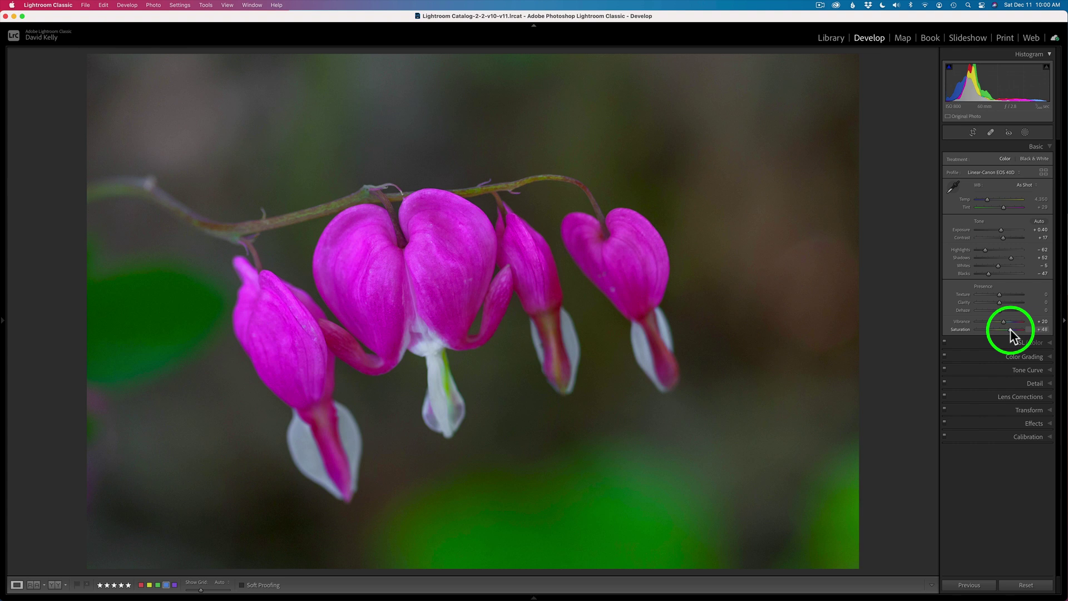
drag(1010, 330, 1010, 330)
double_click(967, 329)
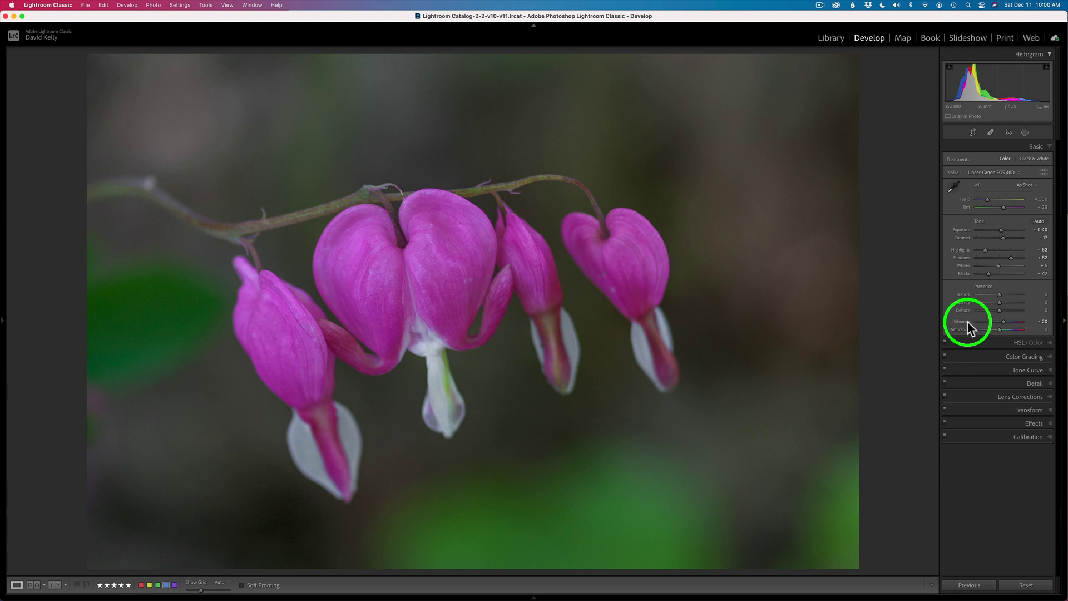
- Create Mask 1 with Select Subject covering the bleeding-heart flowers and their stem
click(1025, 133)
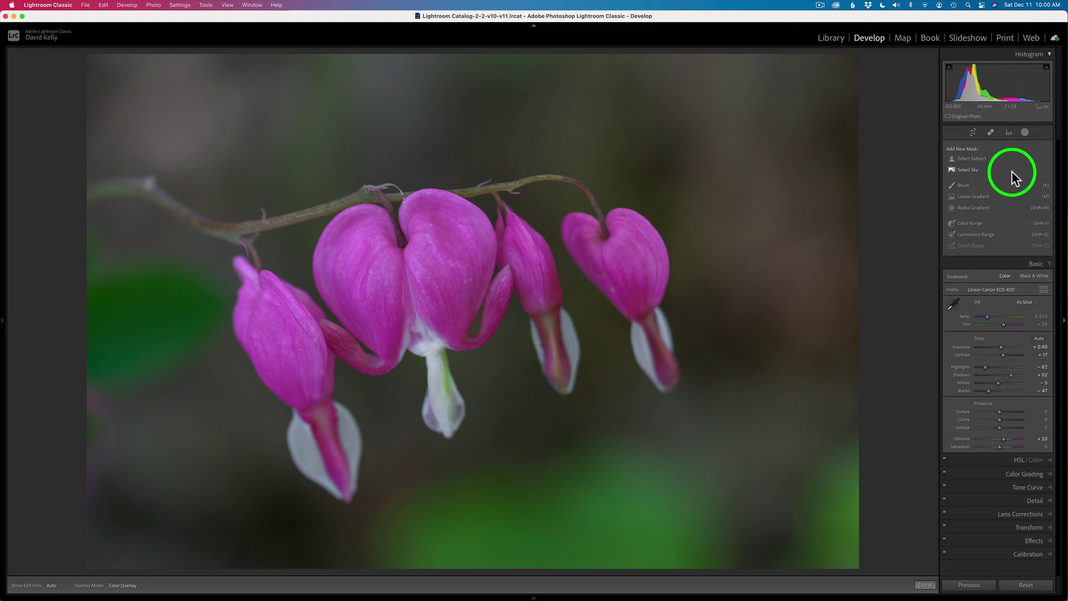
click(973, 159)
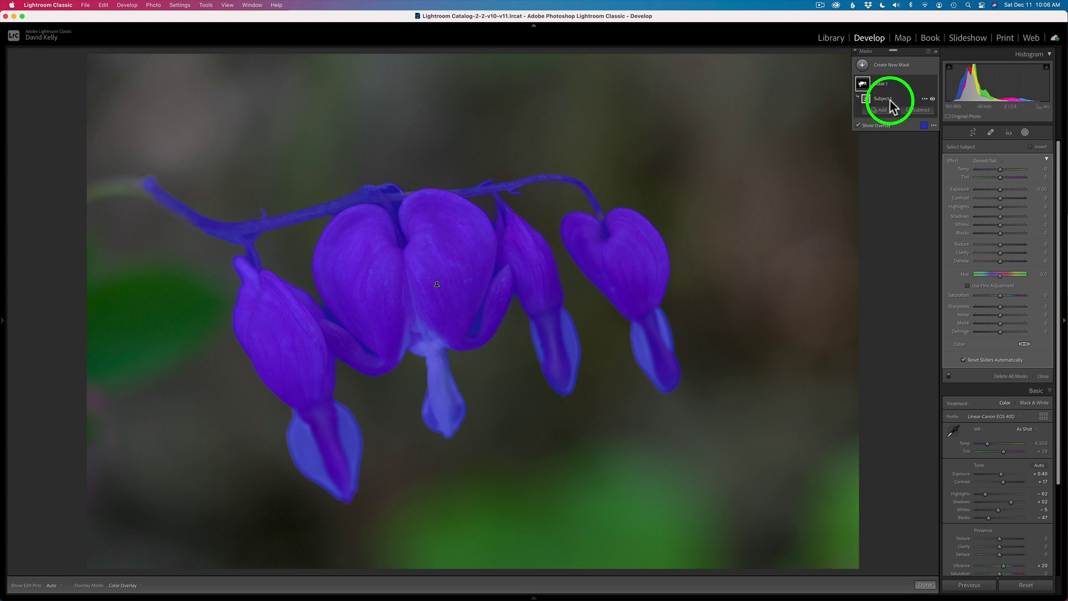
click(923, 98)
mouse_move(953, 135)
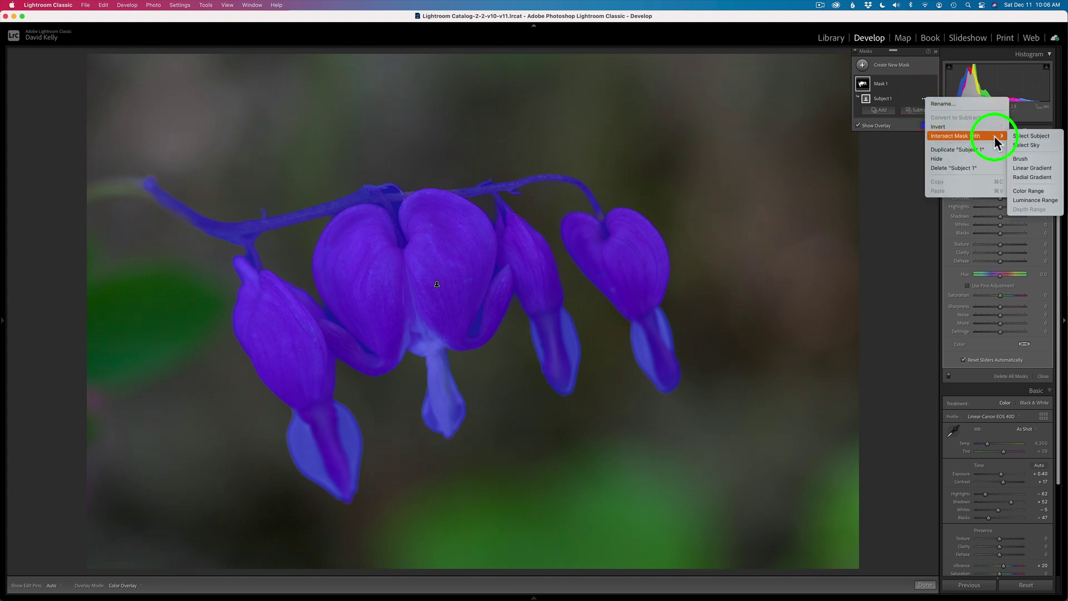
- Intersect the subject with a Color Range sampled from a pink petal, Refine set to 55
click(1037, 192)
click(857, 137)
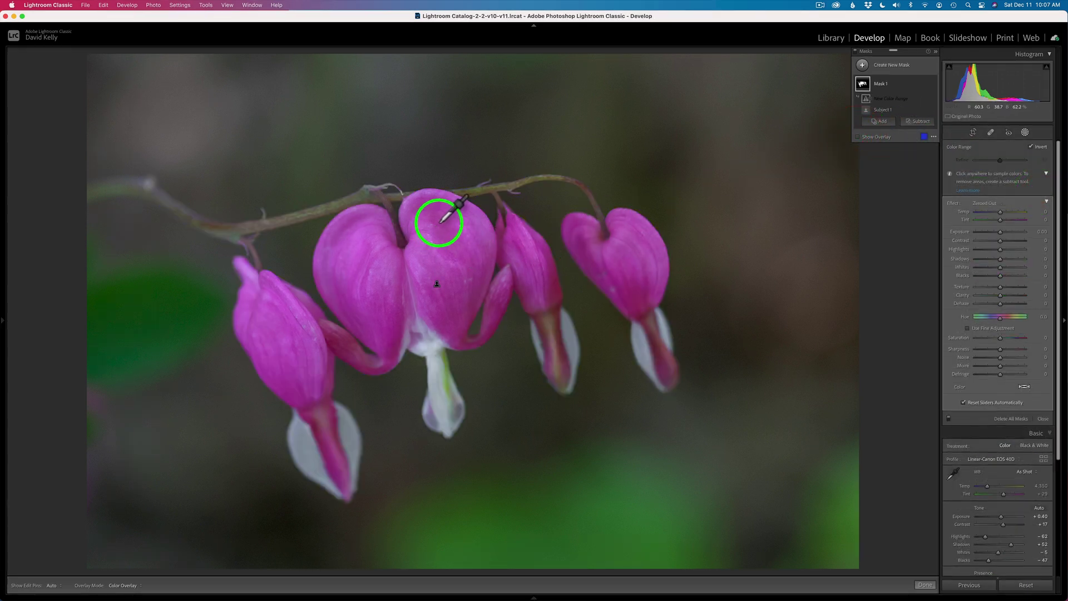
drag(456, 259, 472, 314)
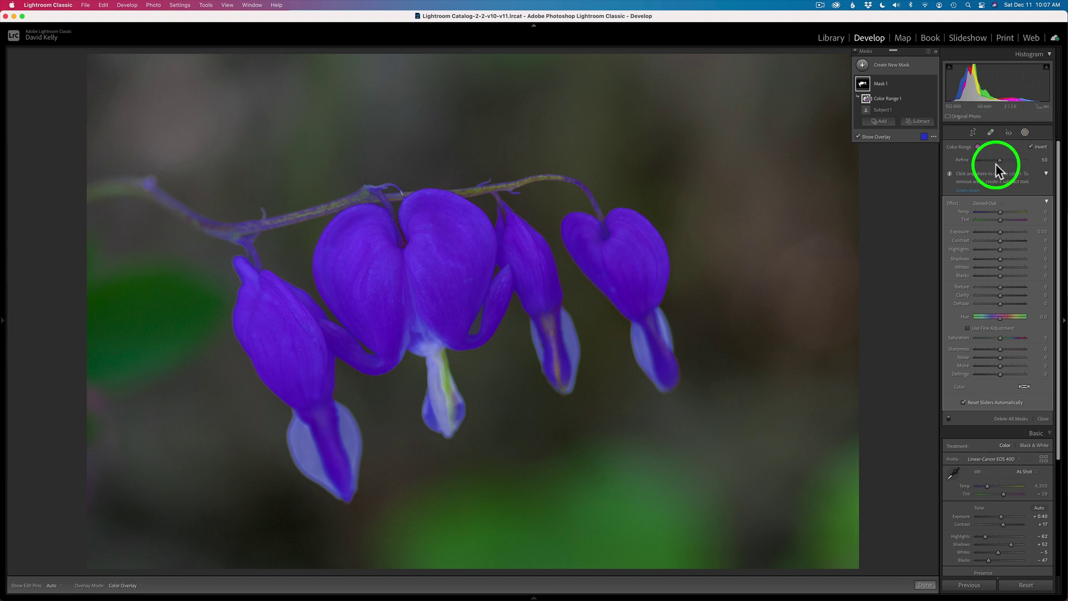
mouse_move(999, 161)
mouse_down()
mouse_move(1024, 161)
mouse_move(982, 160)
mouse_move(1000, 161)
mouse_up()
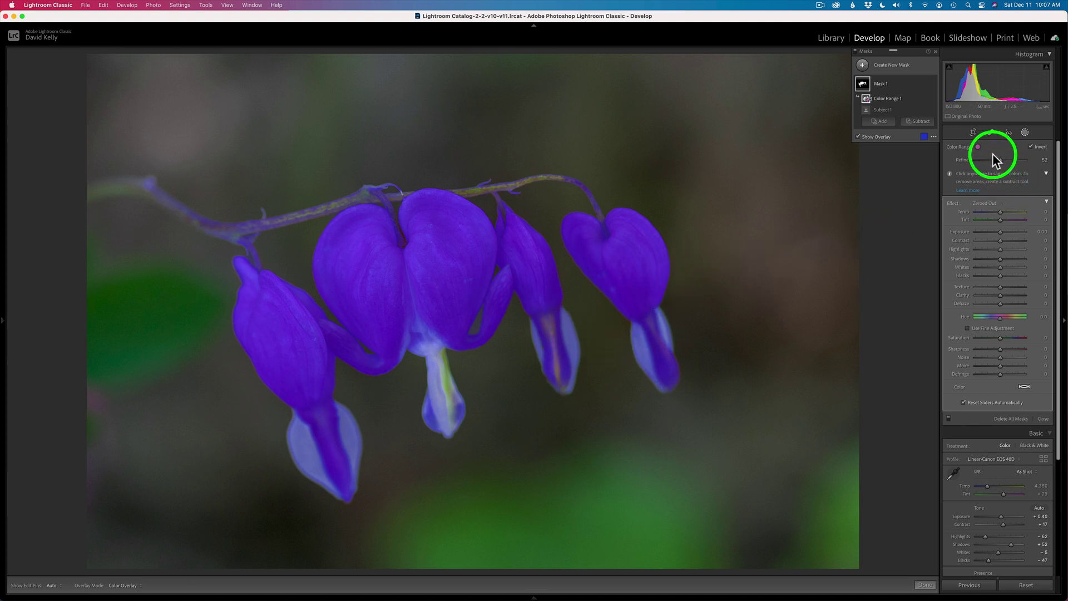
drag(1003, 160, 1005, 159)
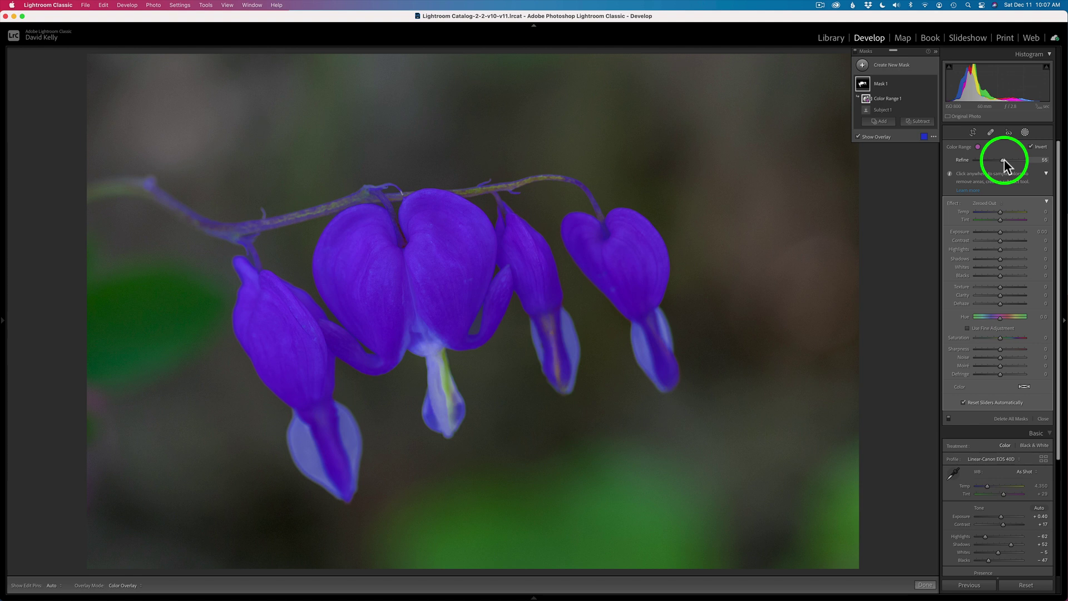
drag(1004, 161, 999, 337)
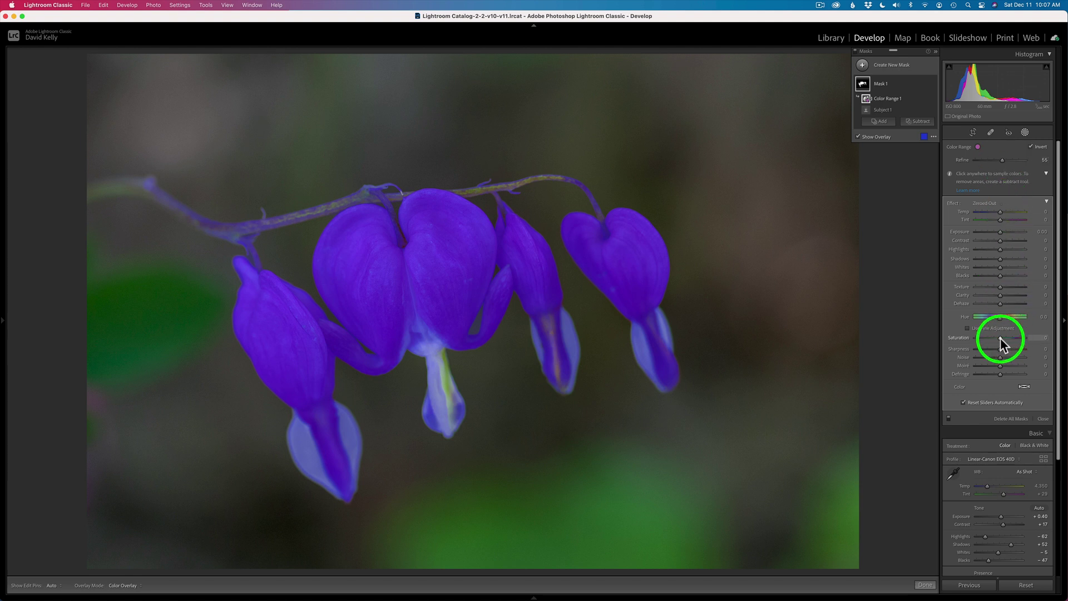
- Give the pink petal mask Saturation 29, Highlights 20 and Texture 11
key(o)
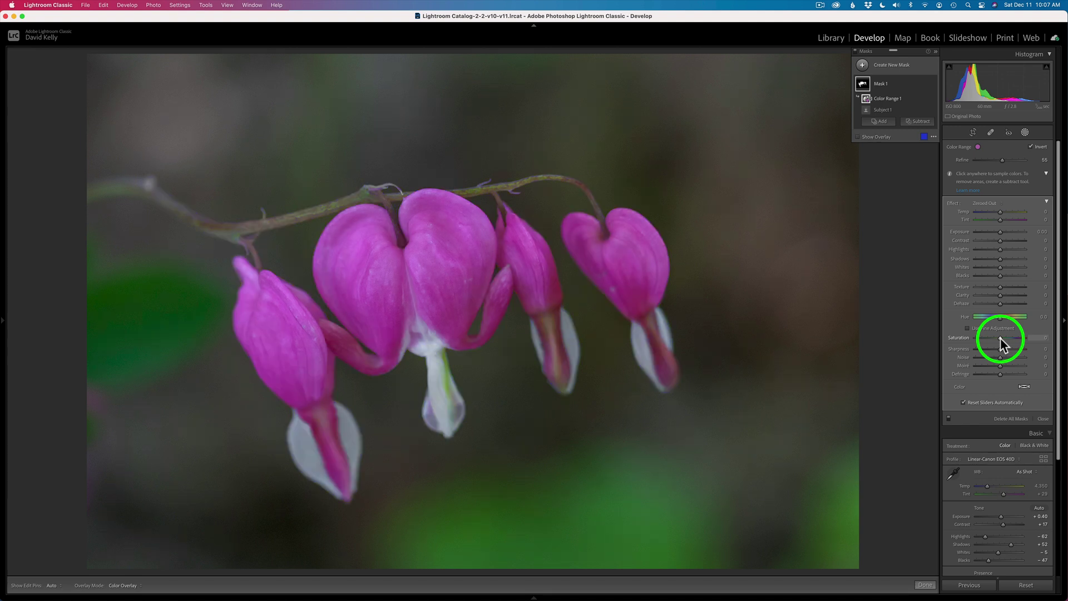
drag(1000, 337, 1007, 339)
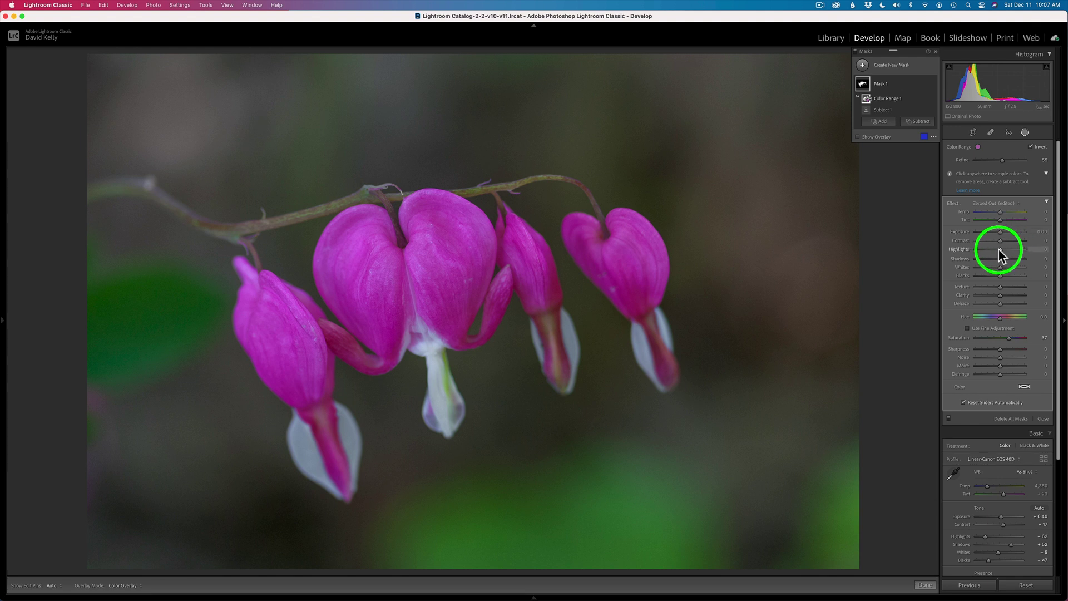
drag(1001, 248, 1003, 249)
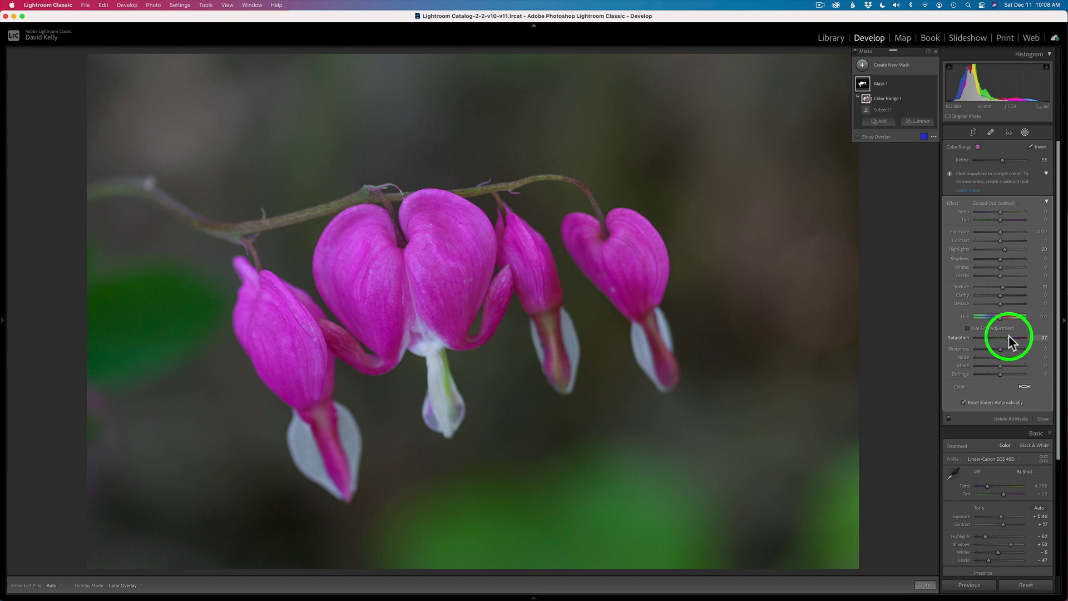
drag(1009, 343, 1005, 341)
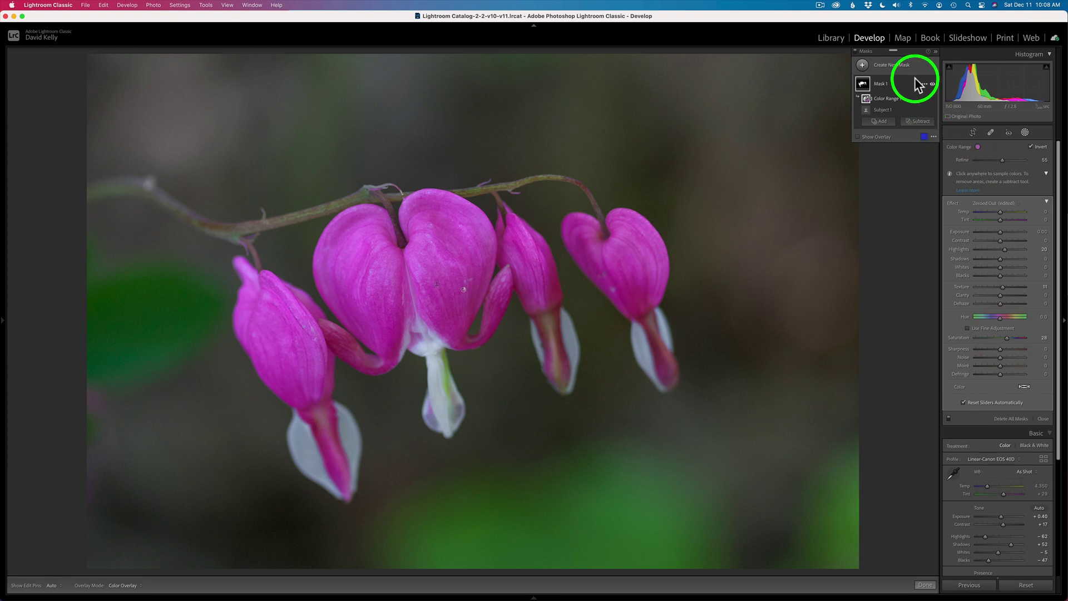
click(933, 84)
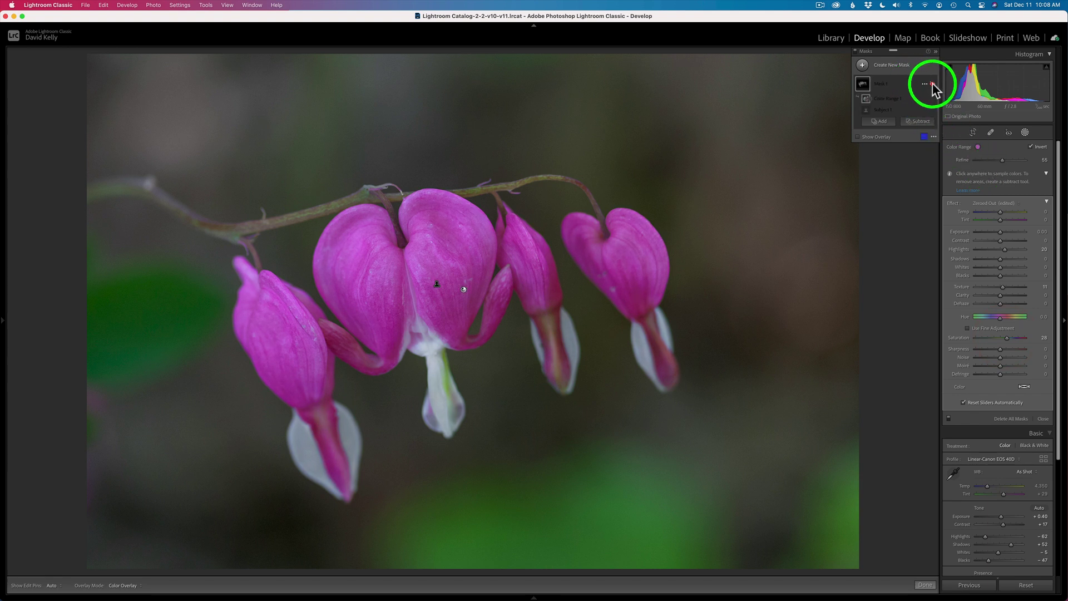
click(933, 84)
click(932, 84)
click(933, 84)
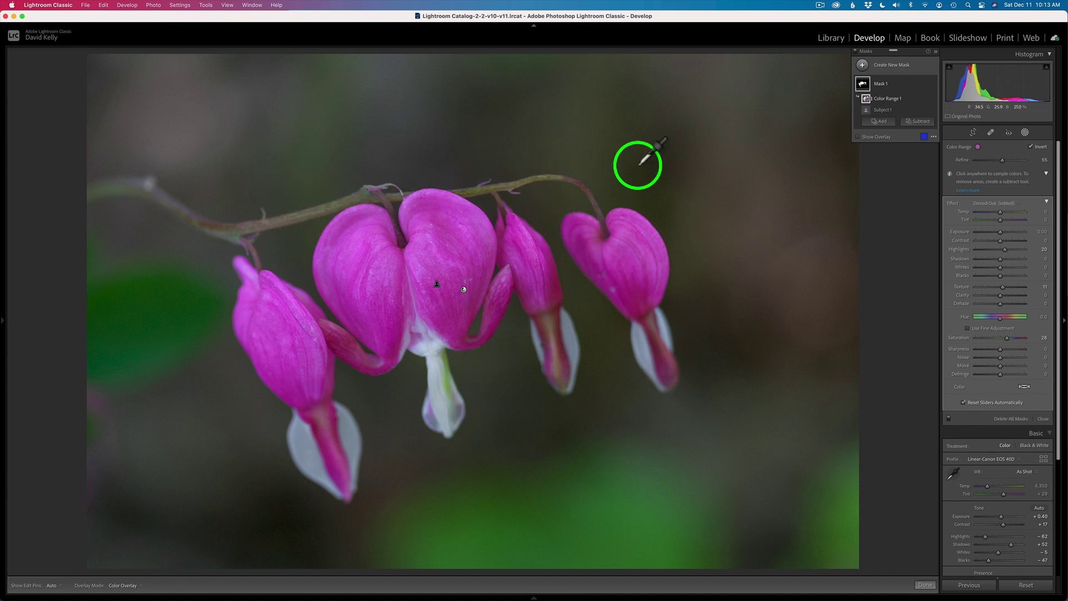
- Create Mask 2 as a Select Subject mask on the bleeding-heart flowers and stem
click(863, 65)
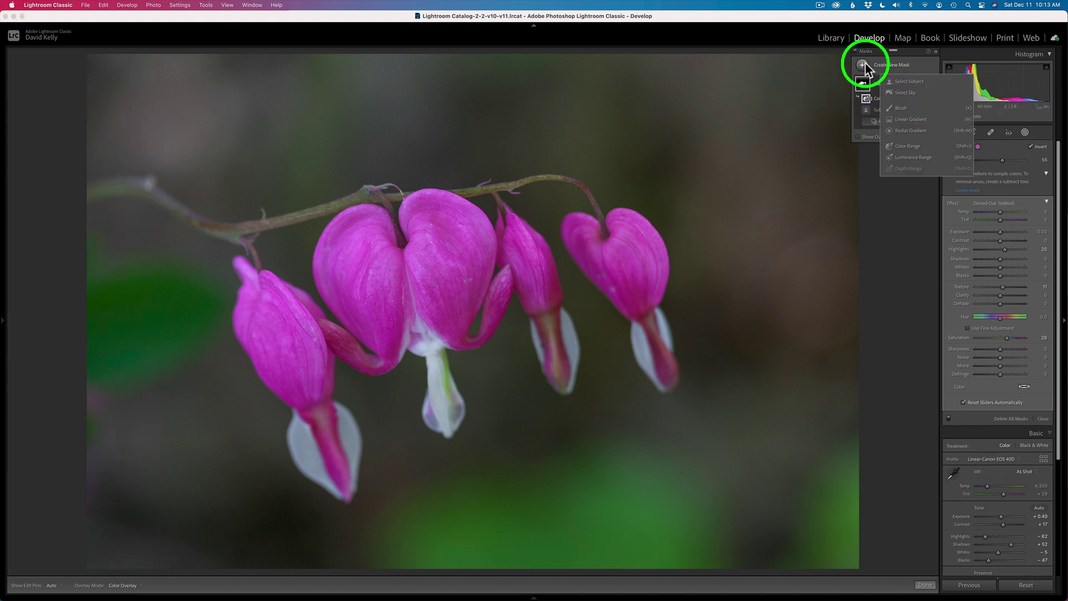
click(909, 82)
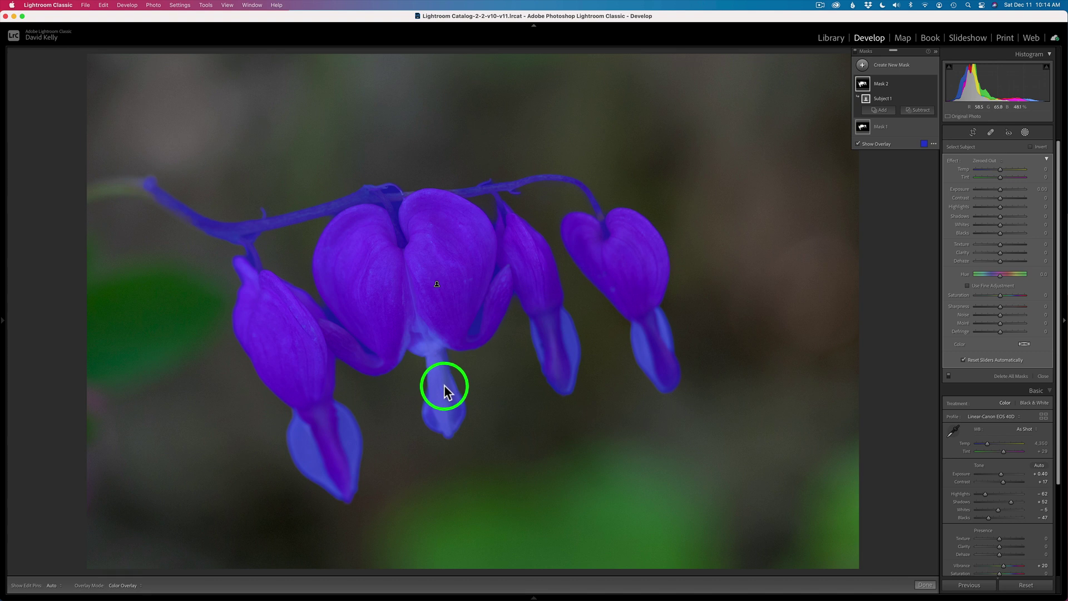
mouse_move(906, 98)
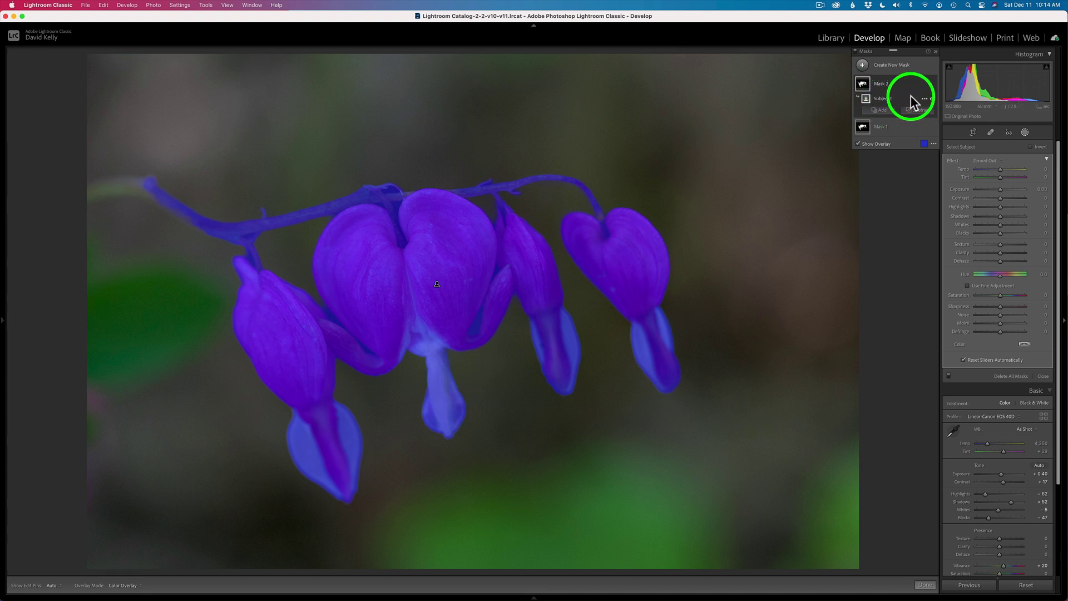
click(924, 99)
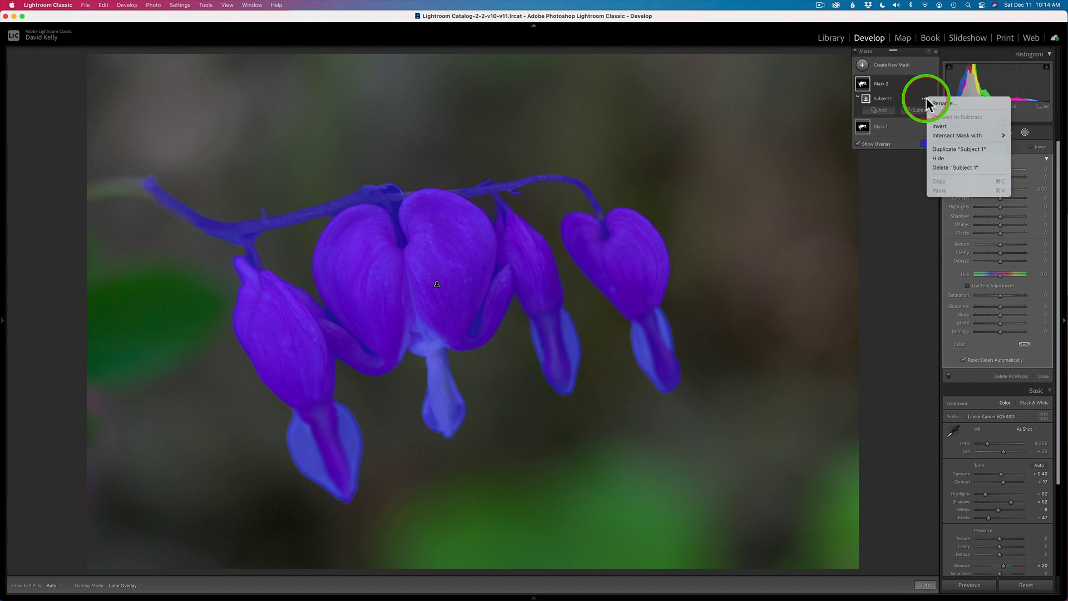
- Intersect Mask 2's subject with a brush and raise its Highlights to +87
mouse_move(950, 139)
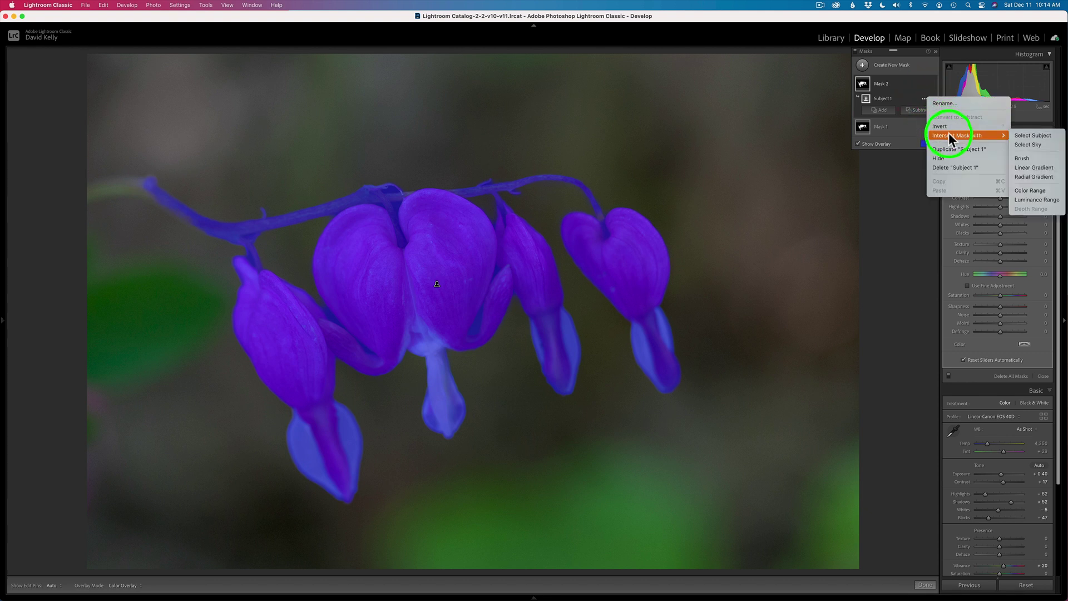
click(1021, 158)
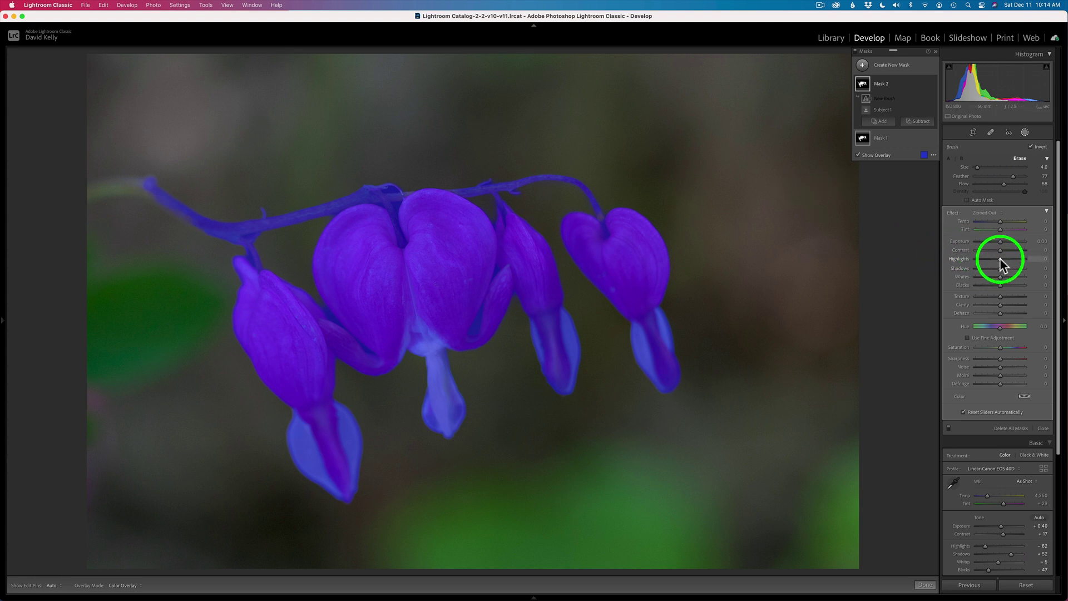
key(o)
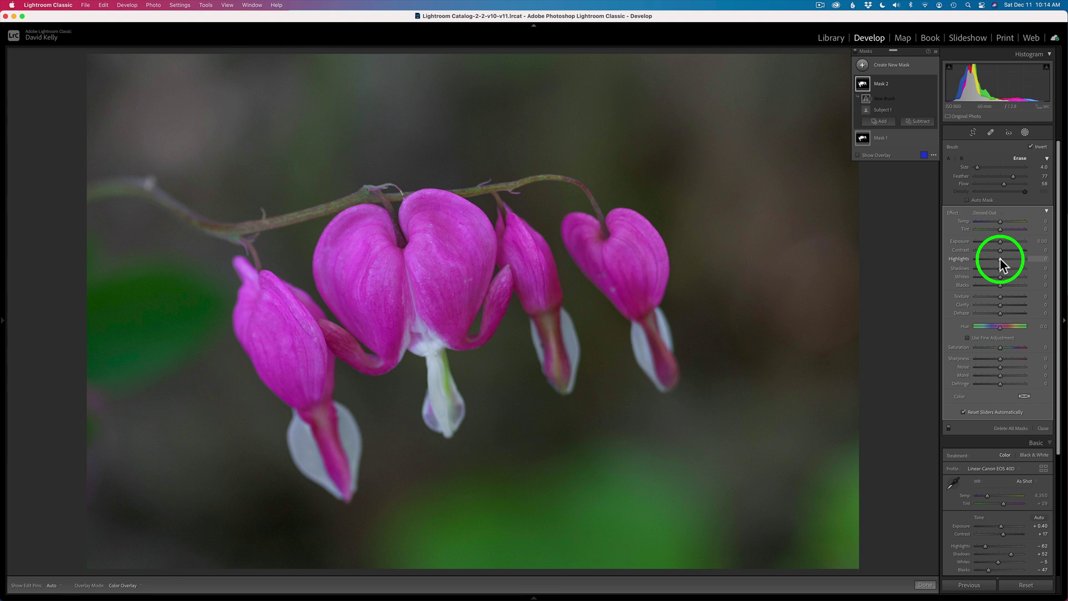
mouse_move(999, 259)
mouse_down()
mouse_move(1034, 259)
mouse_move(1010, 259)
mouse_move(1024, 258)
mouse_up()
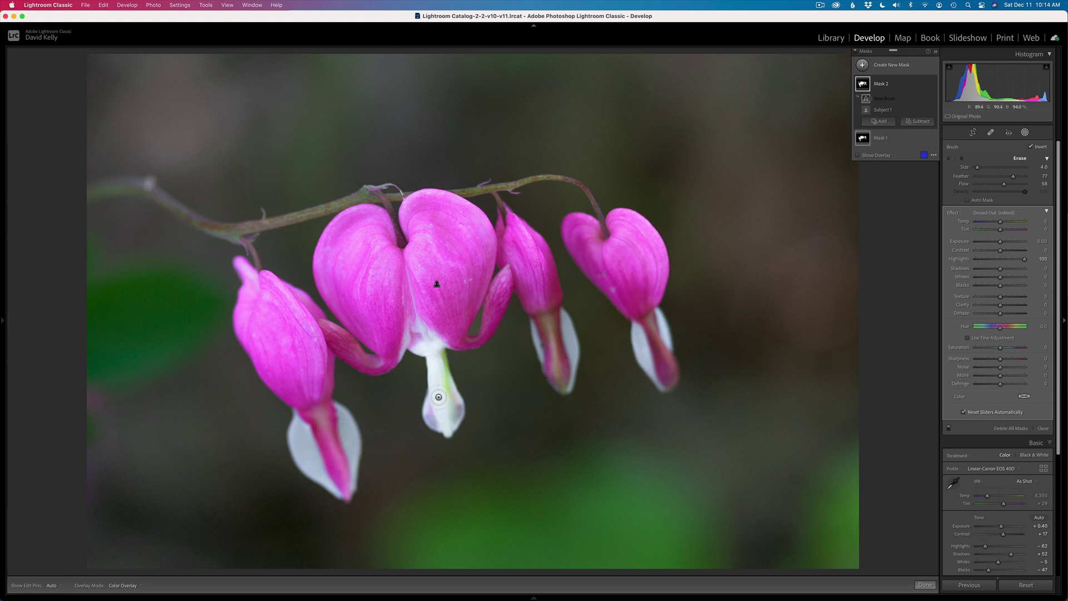
click(1024, 259)
drag(1023, 258, 1013, 258)
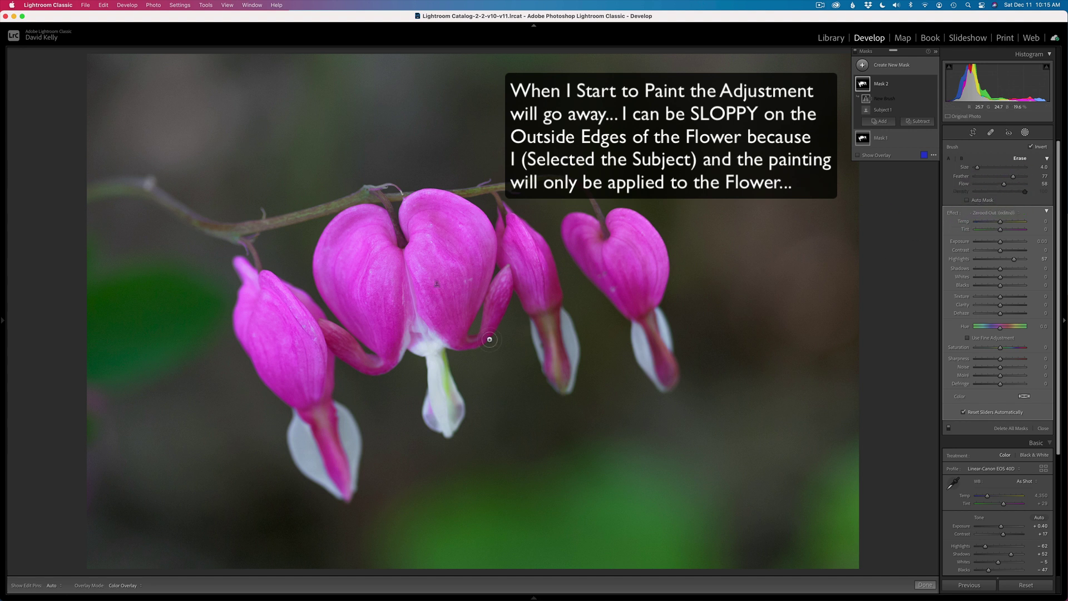
- Brush the highlight boost onto the white petal tips, checking the result with pins hidden
drag(300, 433, 294, 436)
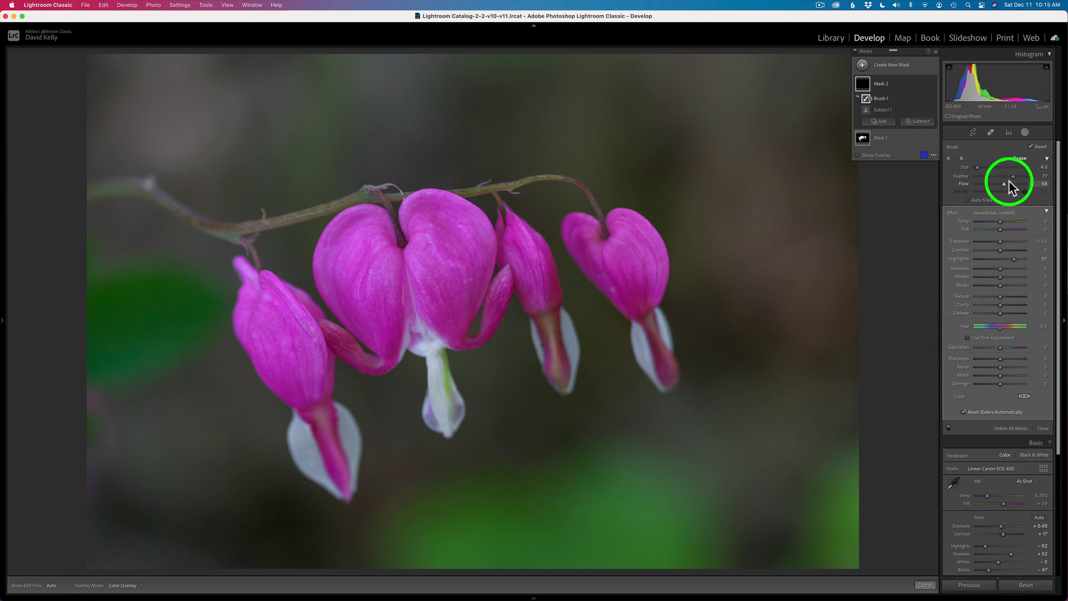
mouse_move(315, 437)
mouse_down()
mouse_move(299, 424)
mouse_move(303, 449)
mouse_up()
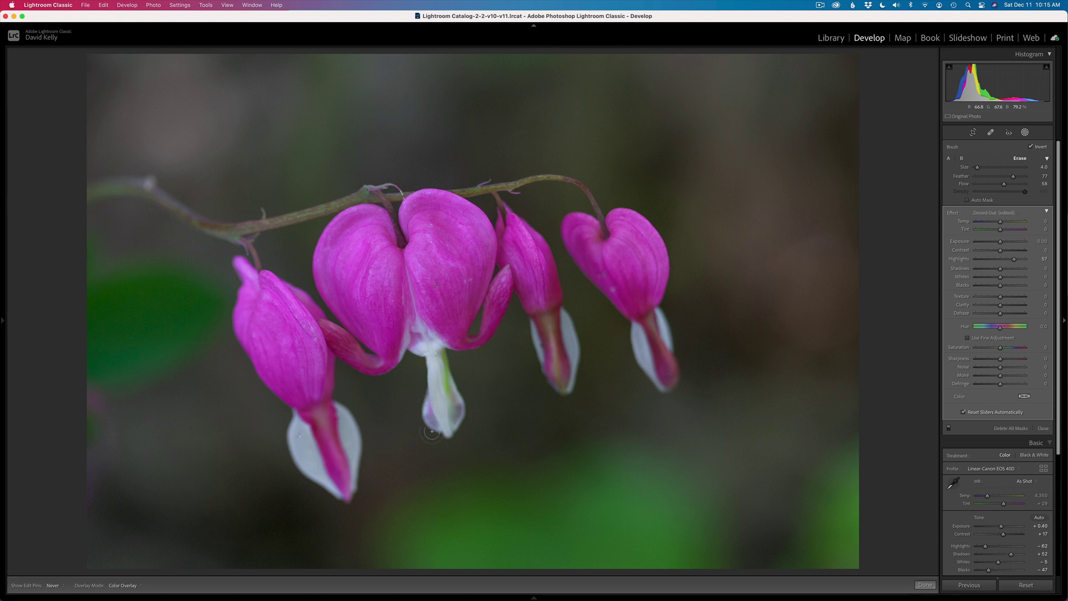
key(h)
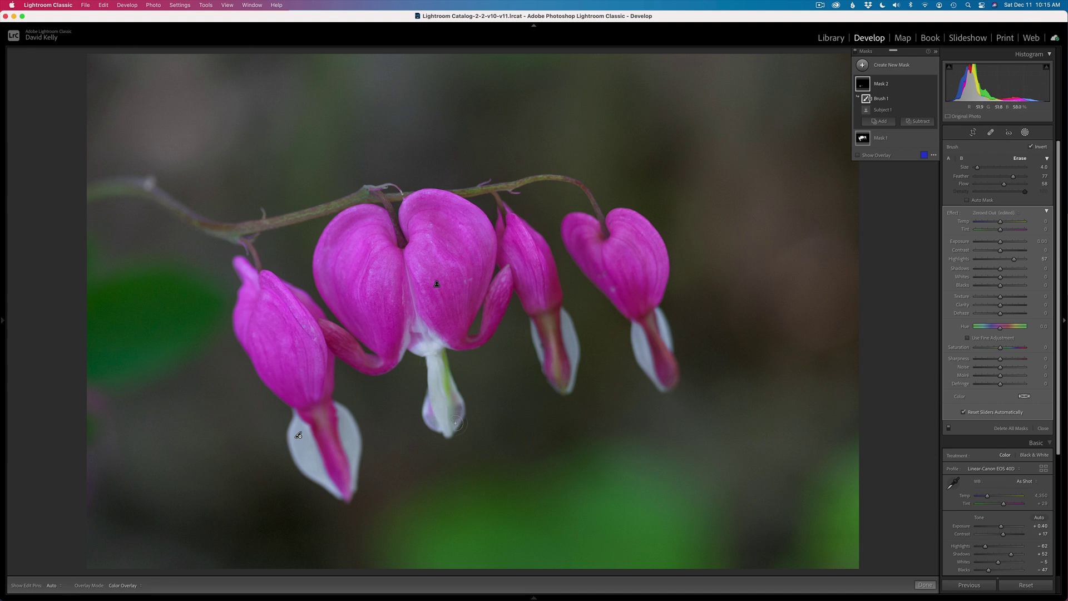
key(h)
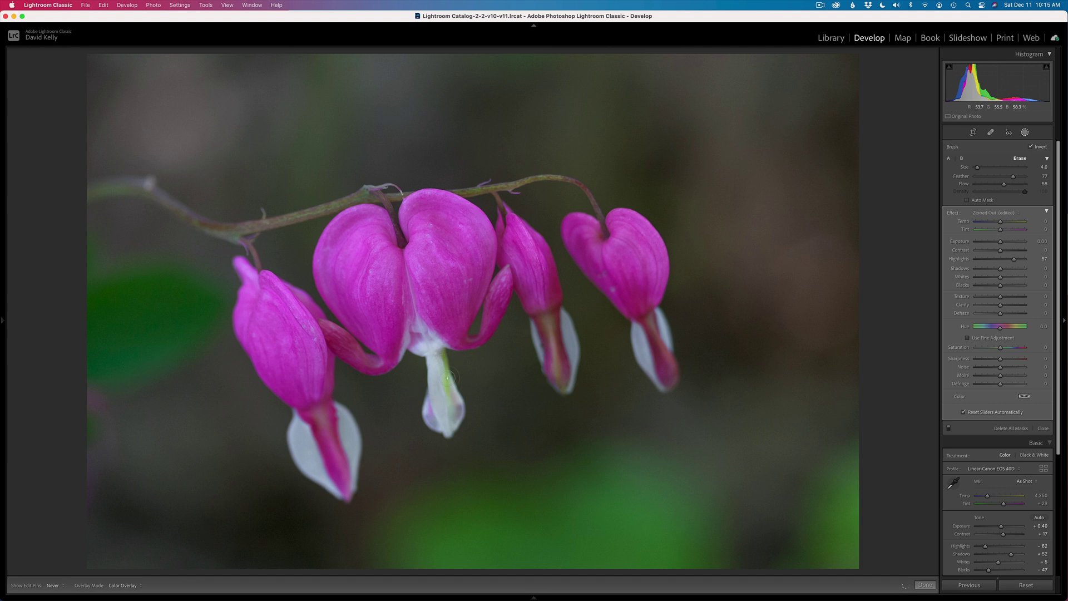
key(h)
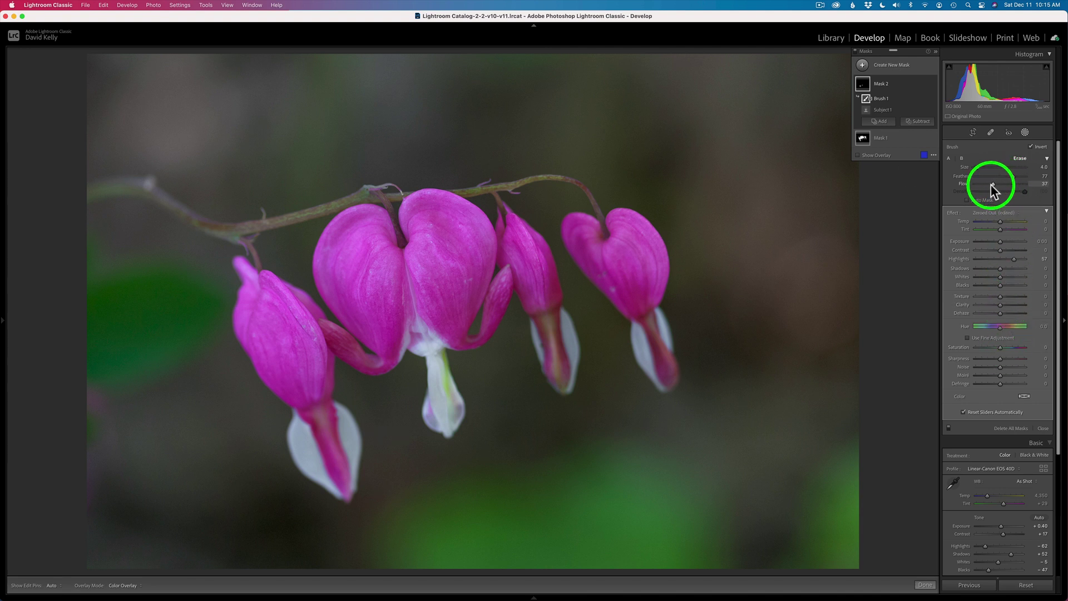
- Lower the Mask 2 brush Flow to 18
drag(984, 184, 982, 185)
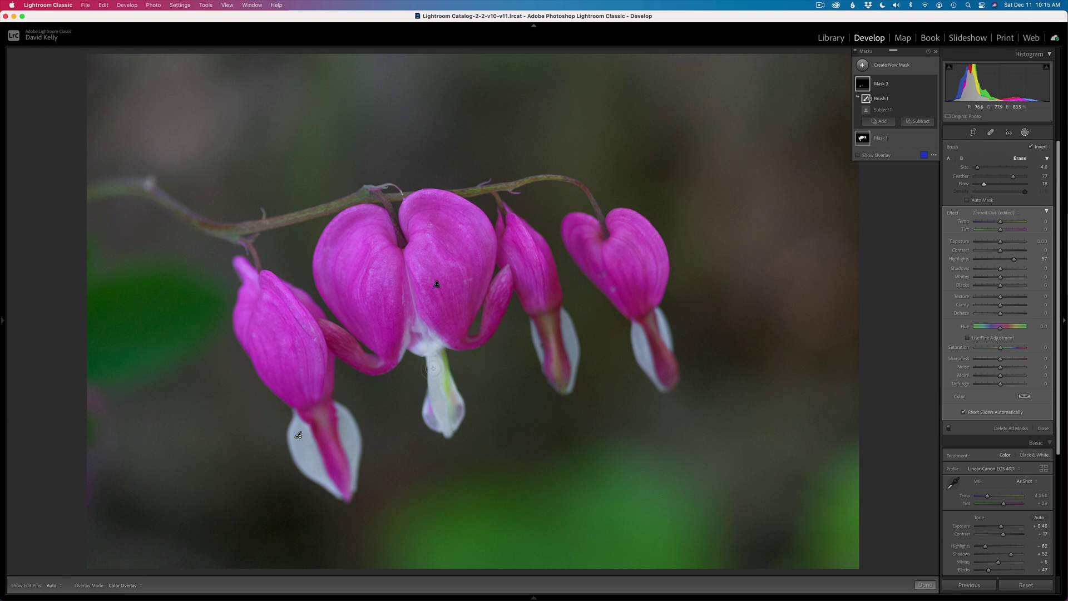
key(h)
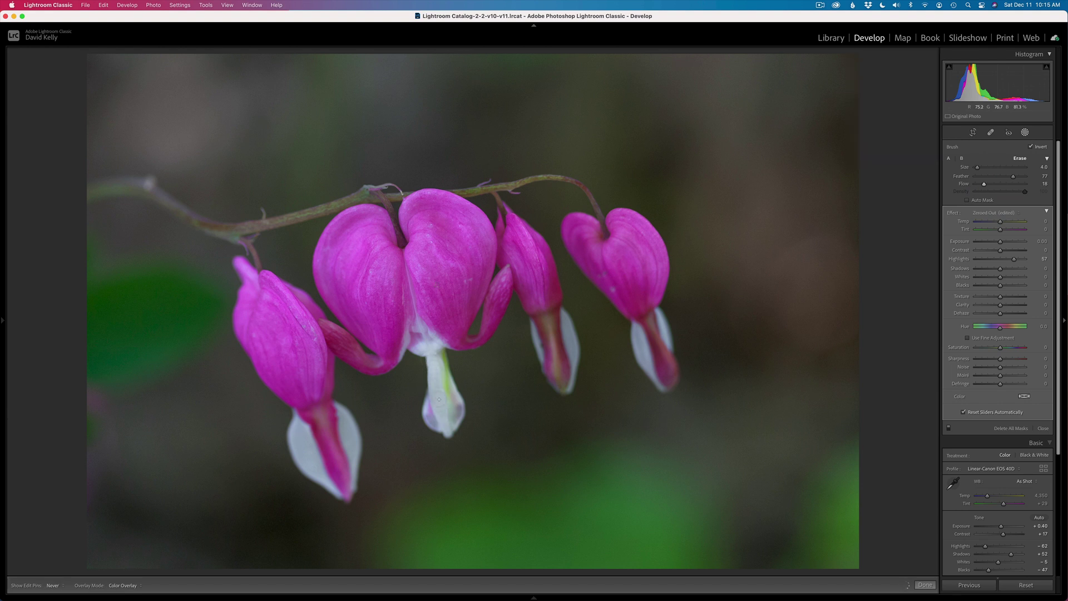
key(h)
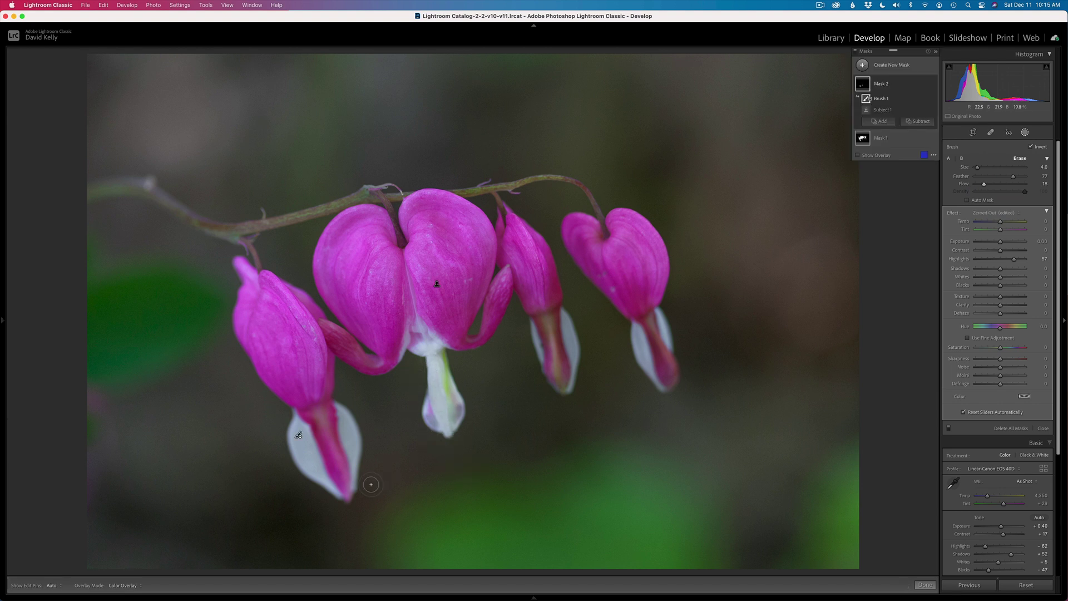
mouse_move(928, 103)
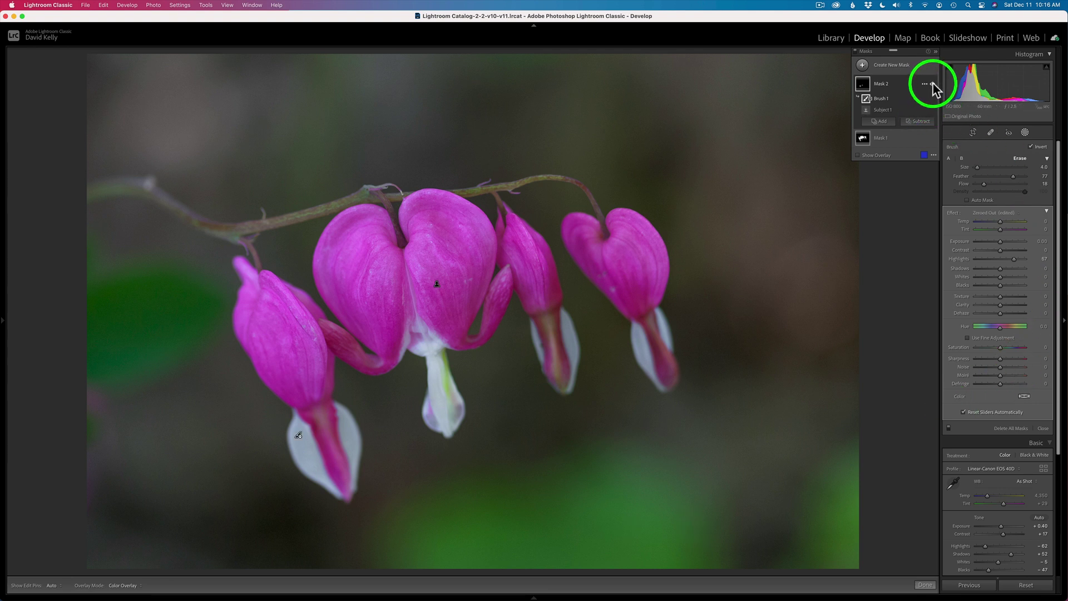
- Toggle Mask 2 off and on to compare the brightened tips
click(932, 84)
click(932, 84)
click(933, 84)
click(932, 84)
click(933, 84)
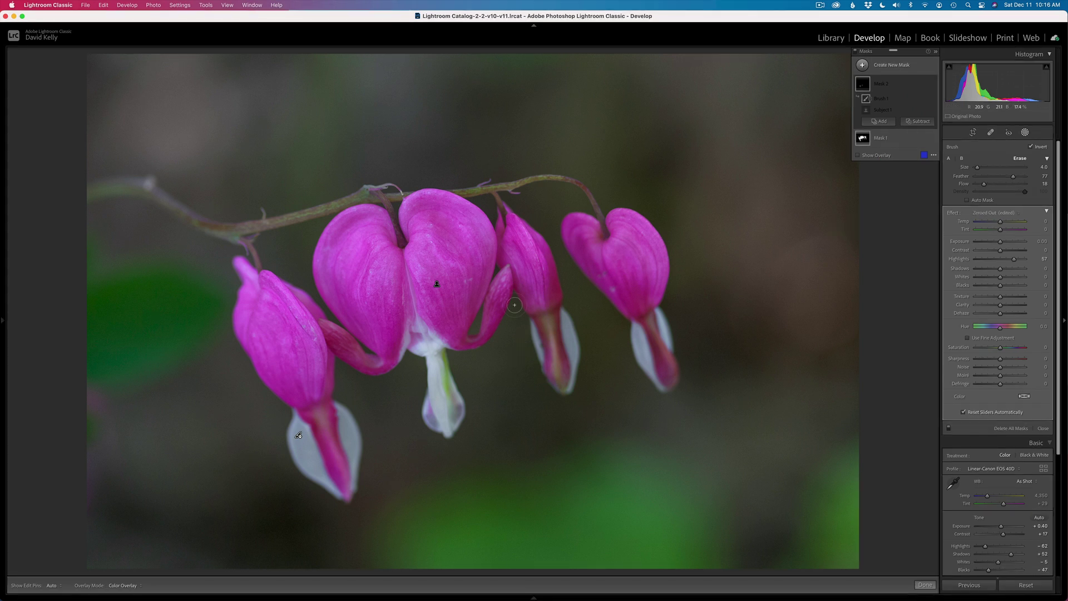
- Create Mask 3 with Select Subject covering the flowers and stem
click(362, 206)
click(932, 317)
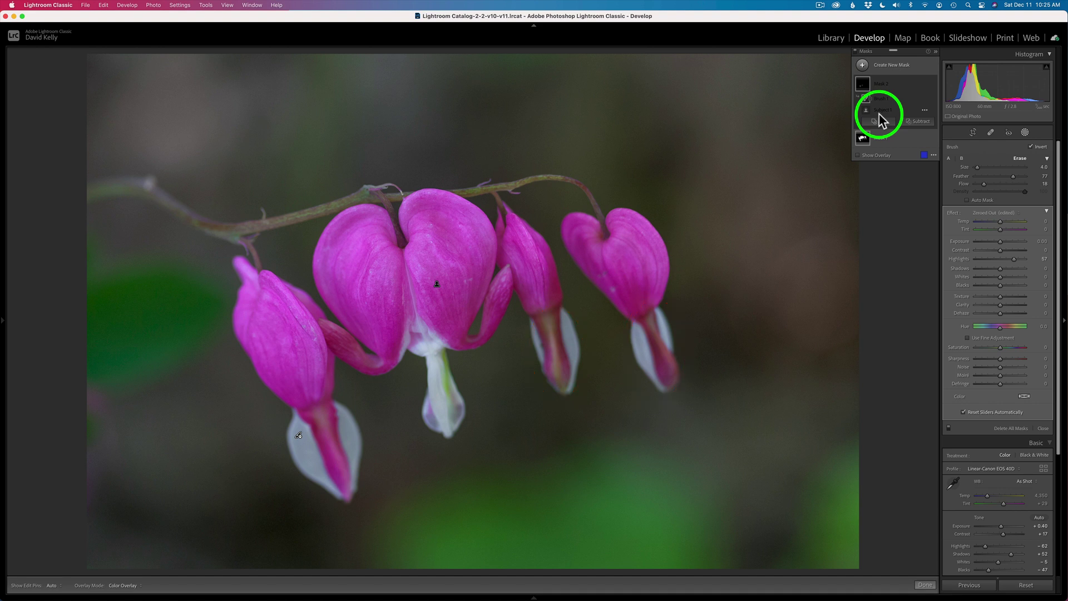
click(862, 65)
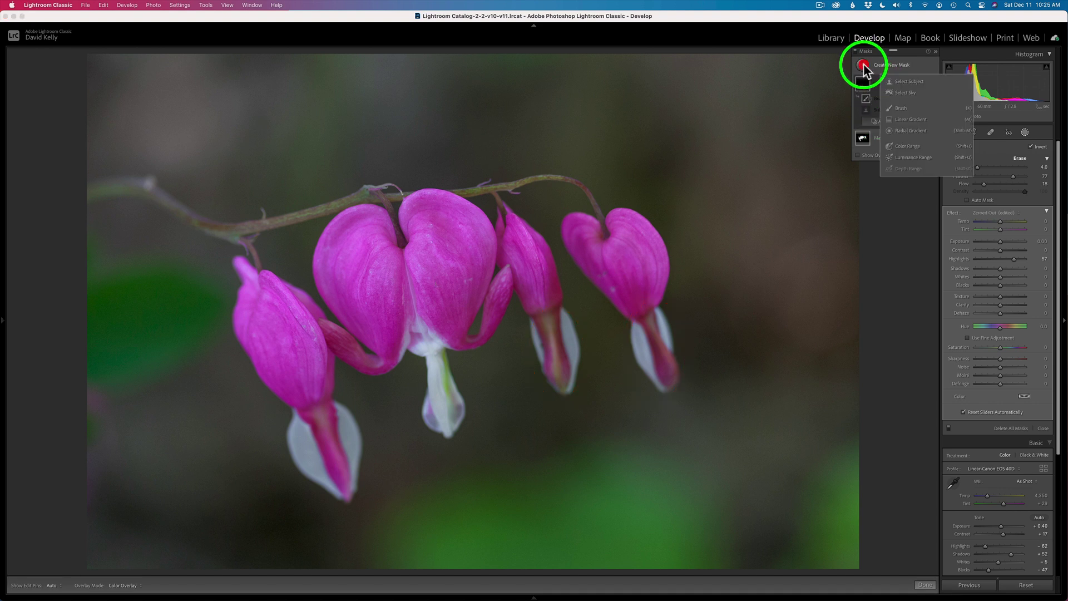
click(909, 81)
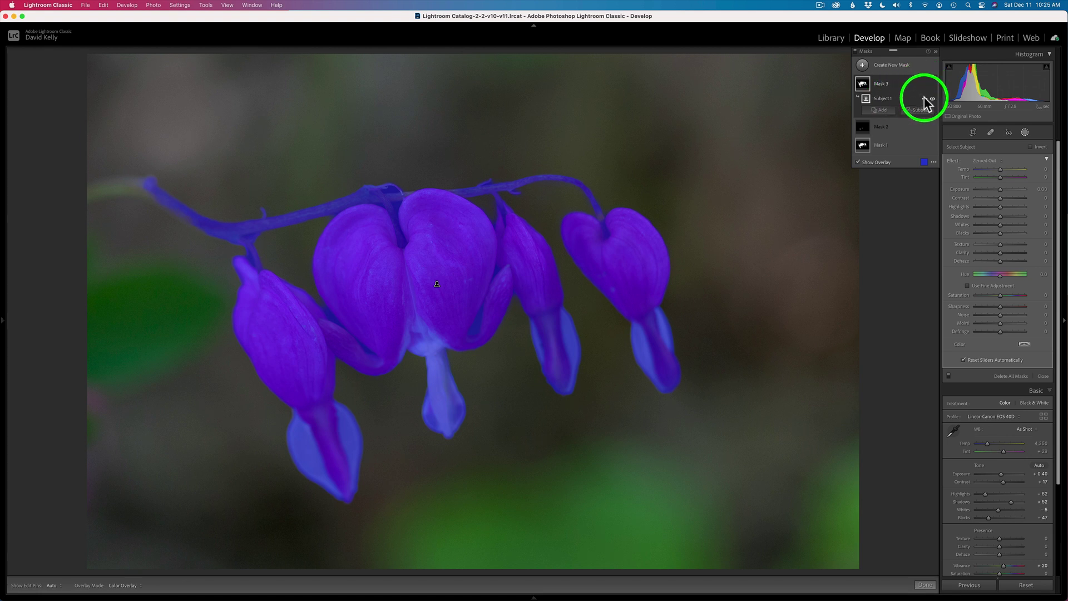
- Intersect Mask 3's Subject 1 with a brush (Size 4.0, Feather 77, Flow 18)
right_click(924, 98)
mouse_move(951, 135)
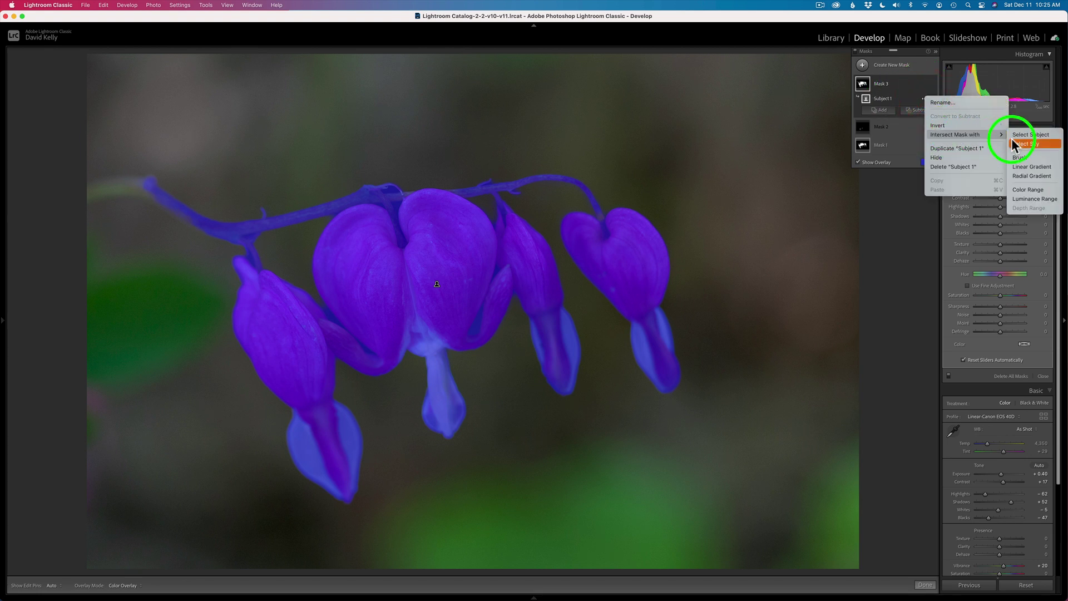
click(1023, 157)
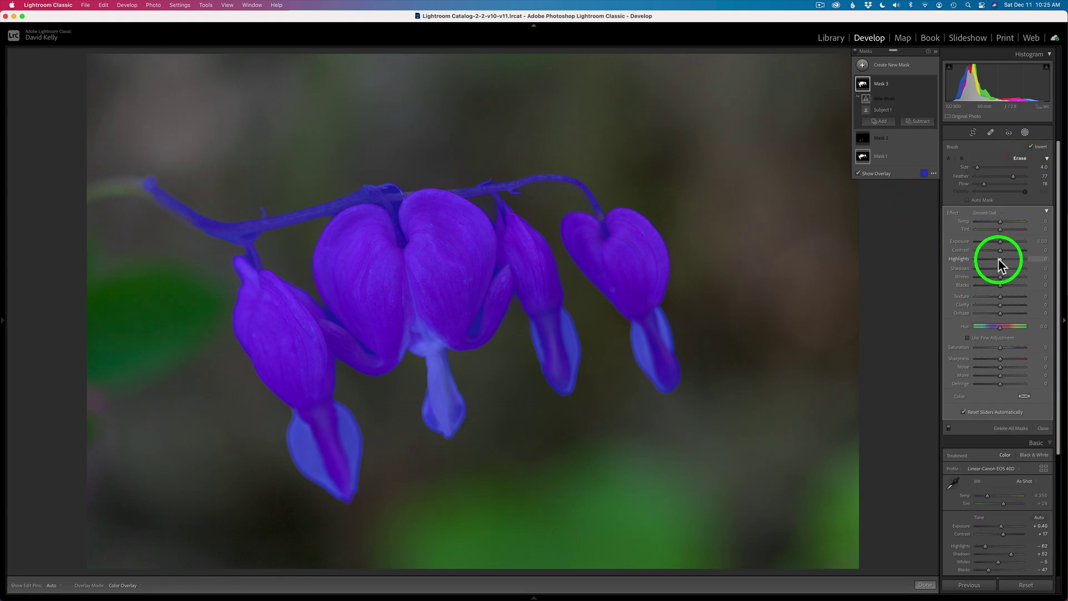
key(o)
key(o)
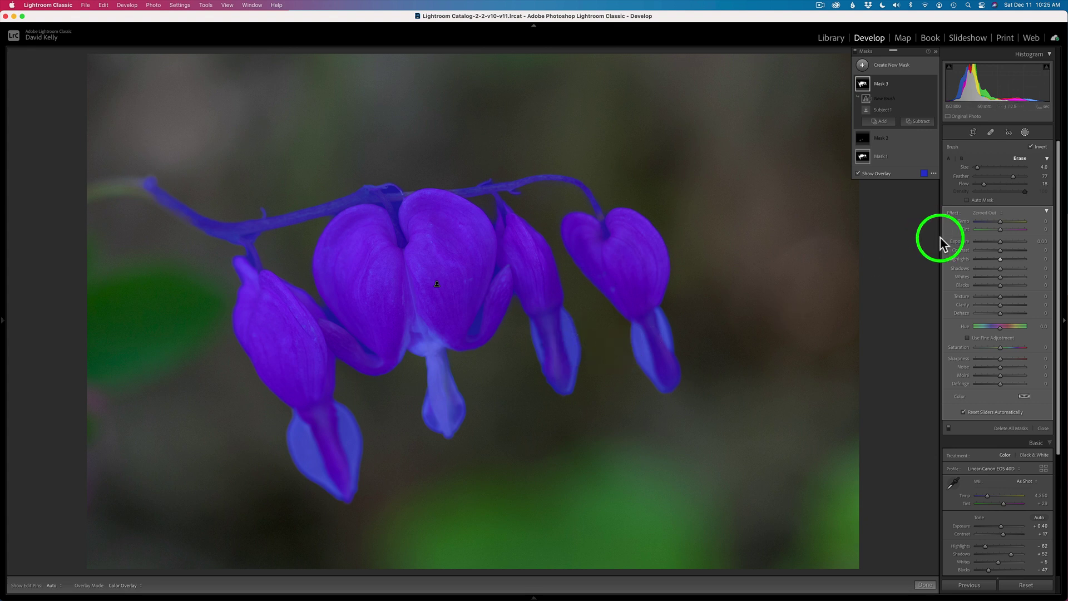
- Set Mask 3's Highlights to 100 and paint it onto the right flowers' white tips with Auto Mask
drag(1000, 260, 1026, 261)
key(o)
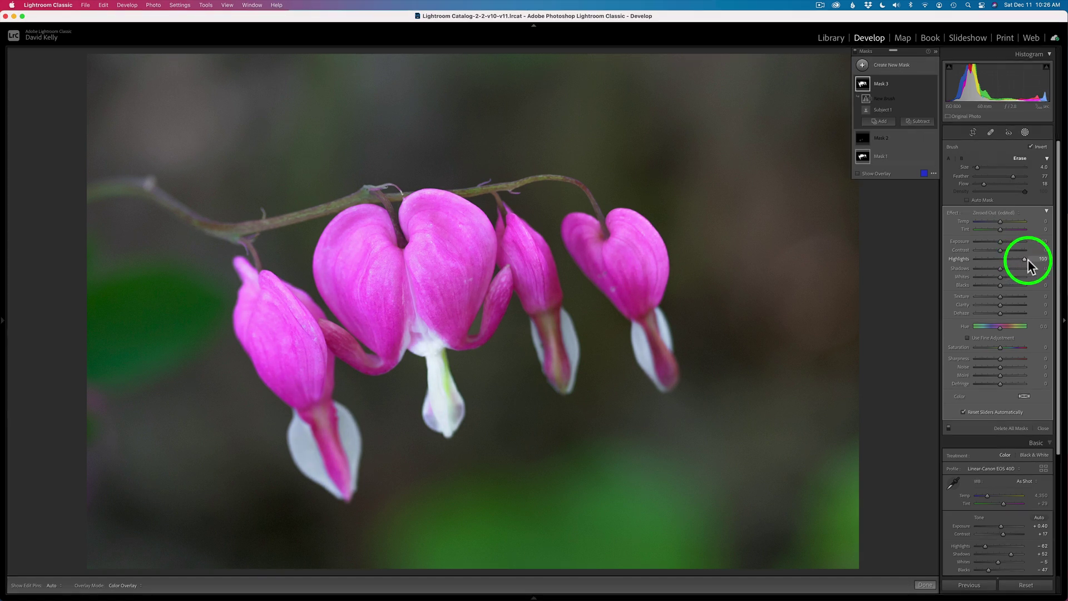
drag(1028, 259, 1028, 259)
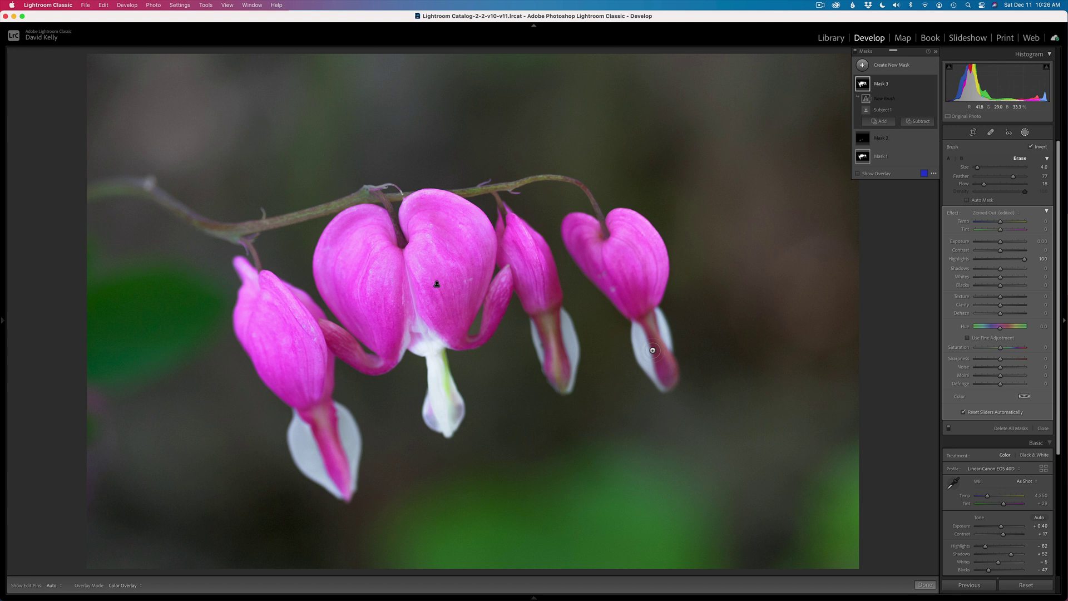
click(996, 198)
key(h)
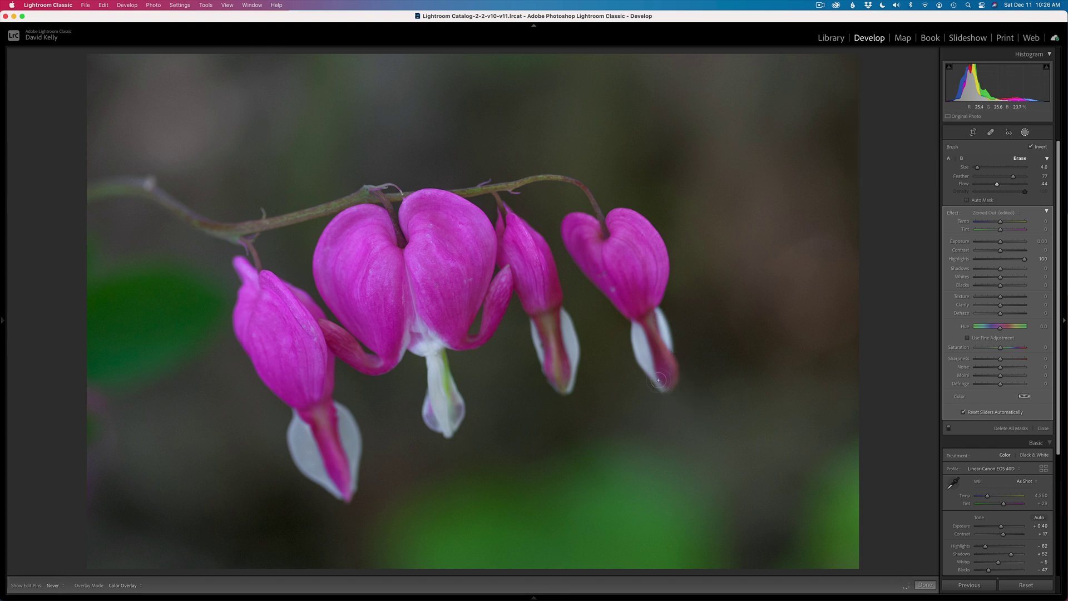
- Compare Mask 3 on and off, then reset its Exposure to 0 and keep Highlights at 100
key(h)
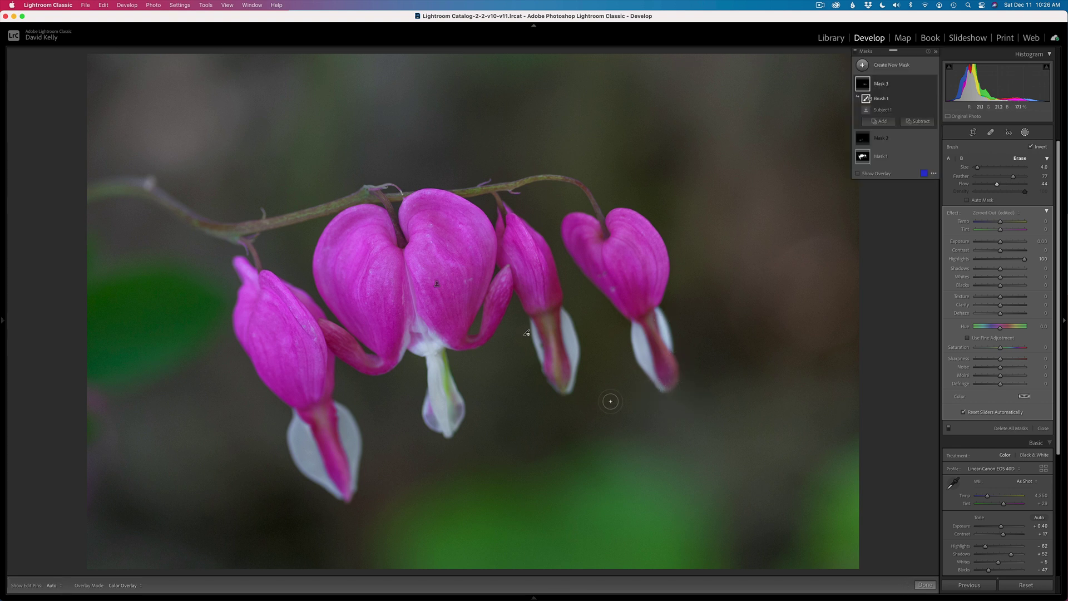
scroll(610, 401, down, 5)
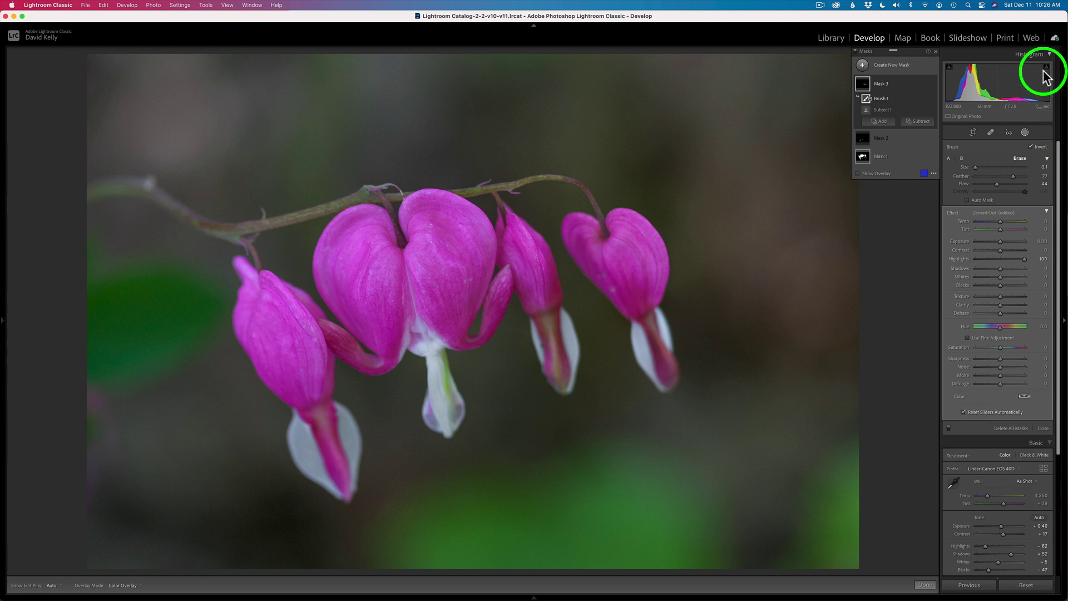
click(933, 85)
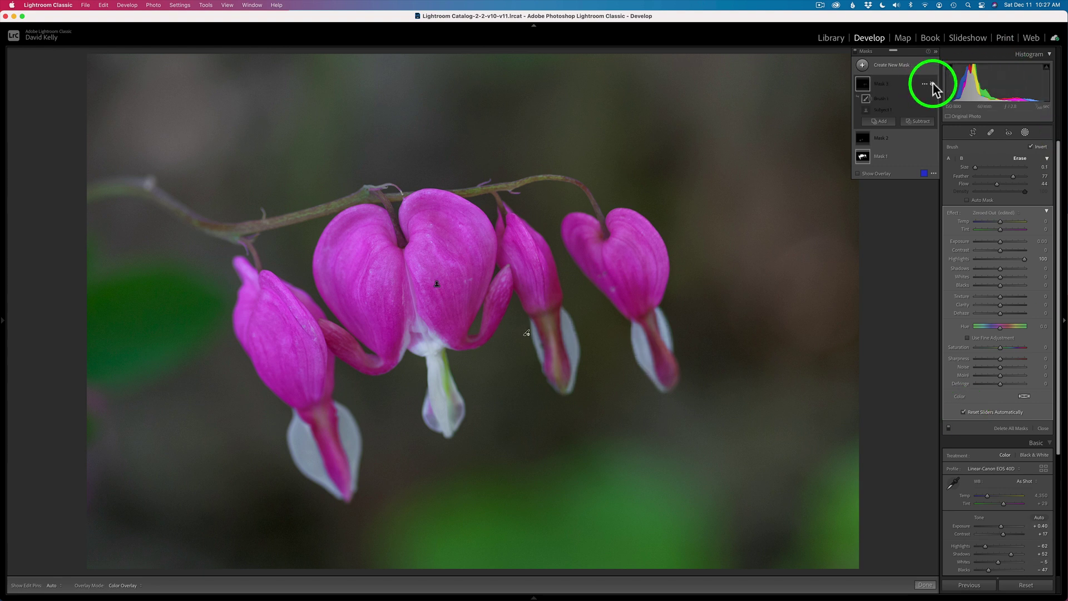
click(933, 85)
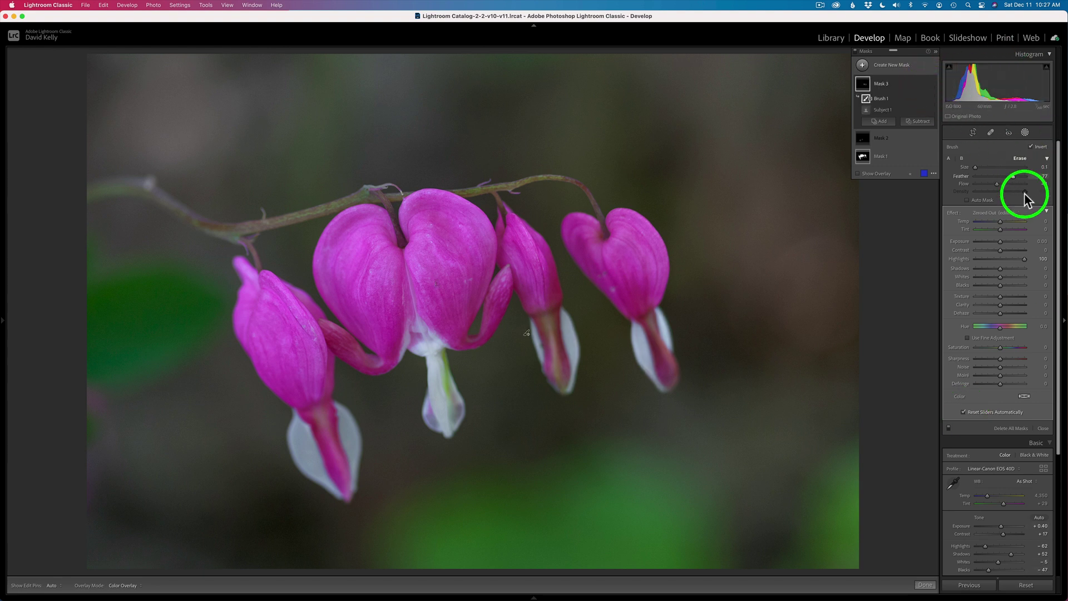
drag(1021, 258, 1003, 239)
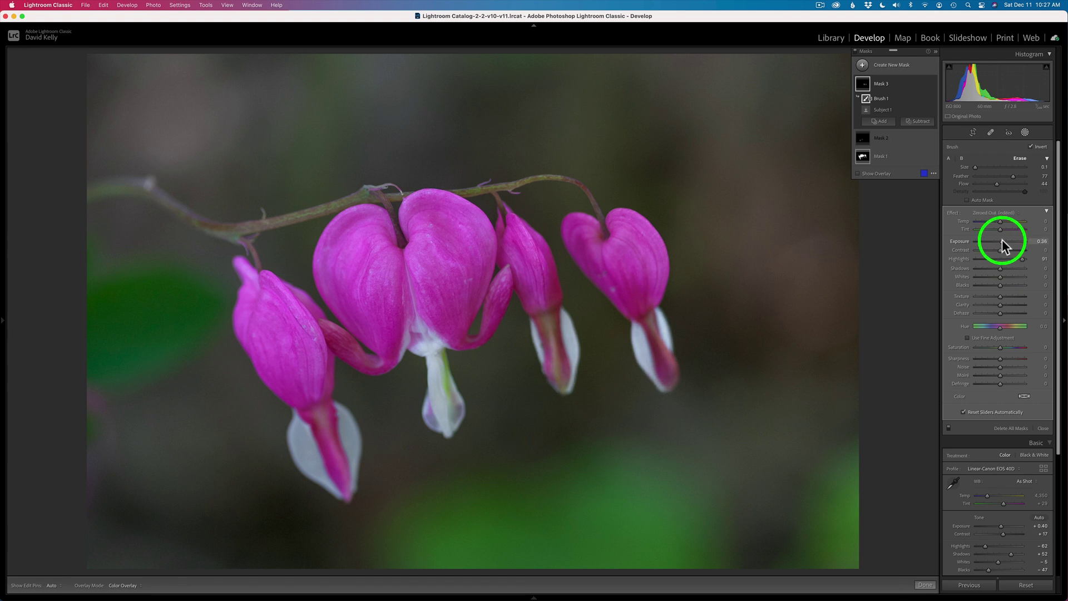
drag(1001, 239, 1002, 239)
double_click(960, 241)
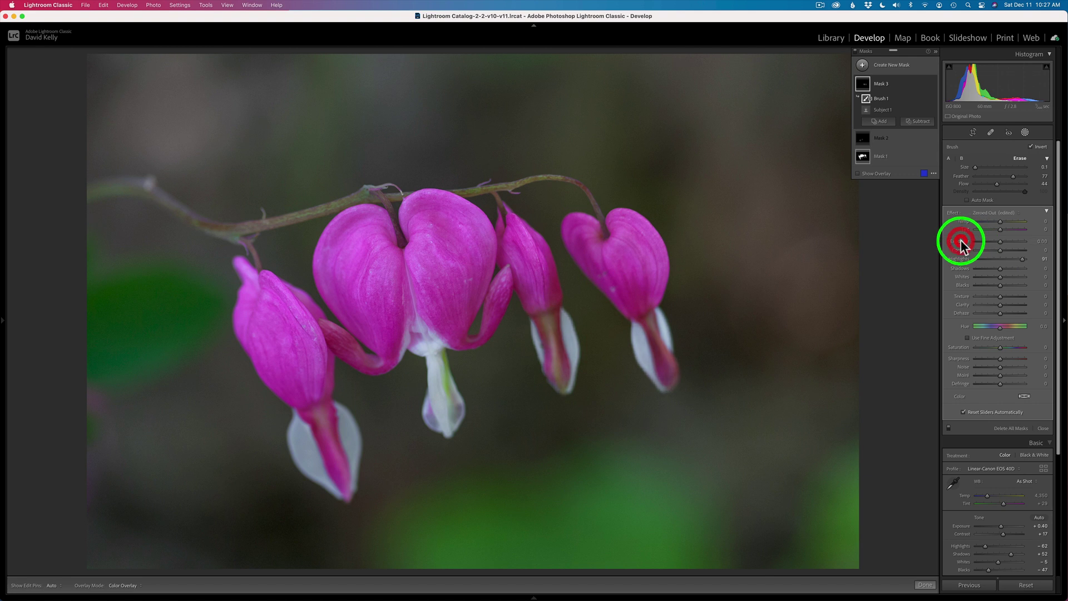
drag(1025, 265, 1041, 269)
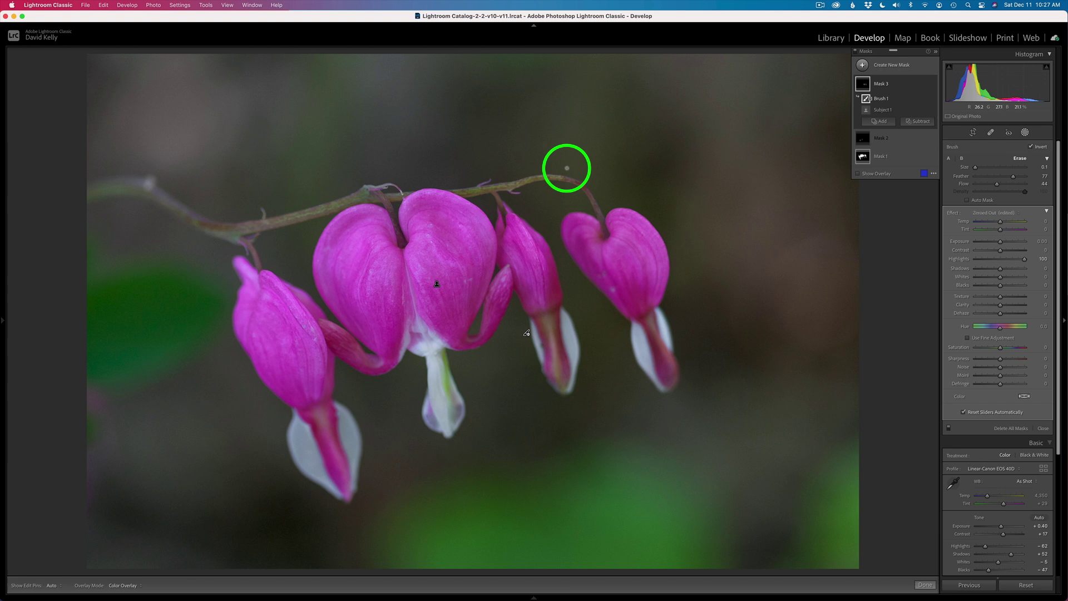
- Brush Mask 3 at Size 2.0 along the stem near the right and centre flowers
scroll(534, 174, up, 5)
mouse_move(460, 186)
mouse_down()
mouse_move(567, 179)
mouse_move(600, 225)
mouse_move(552, 192)
mouse_up()
mouse_move(460, 184)
mouse_down()
mouse_move(448, 188)
mouse_move(470, 194)
mouse_move(379, 193)
mouse_move(394, 219)
mouse_move(370, 188)
mouse_move(252, 229)
mouse_move(205, 224)
mouse_move(248, 244)
mouse_up()
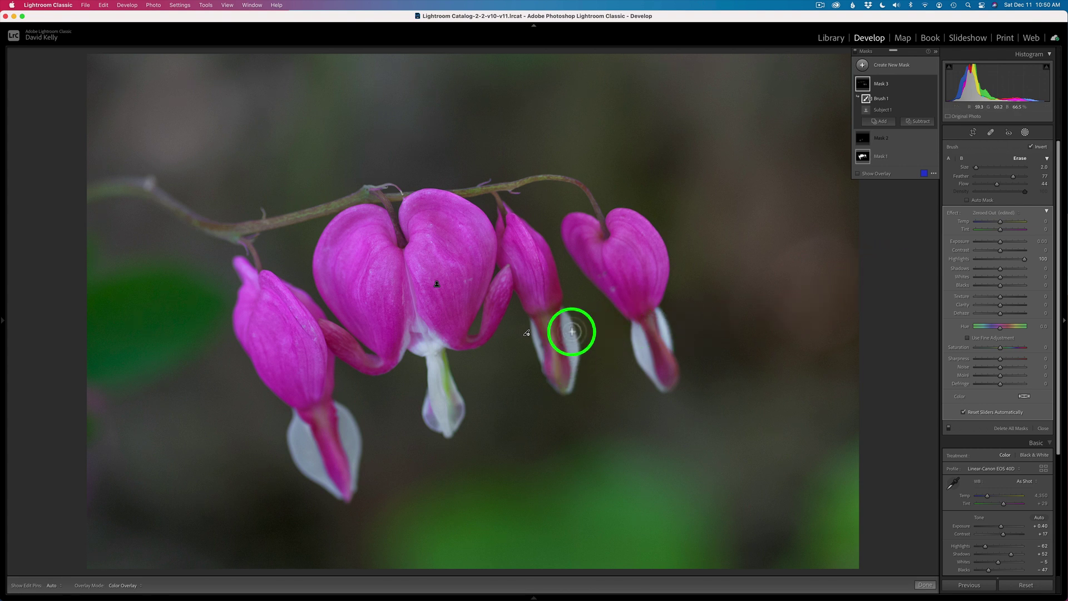
mouse_move(925, 84)
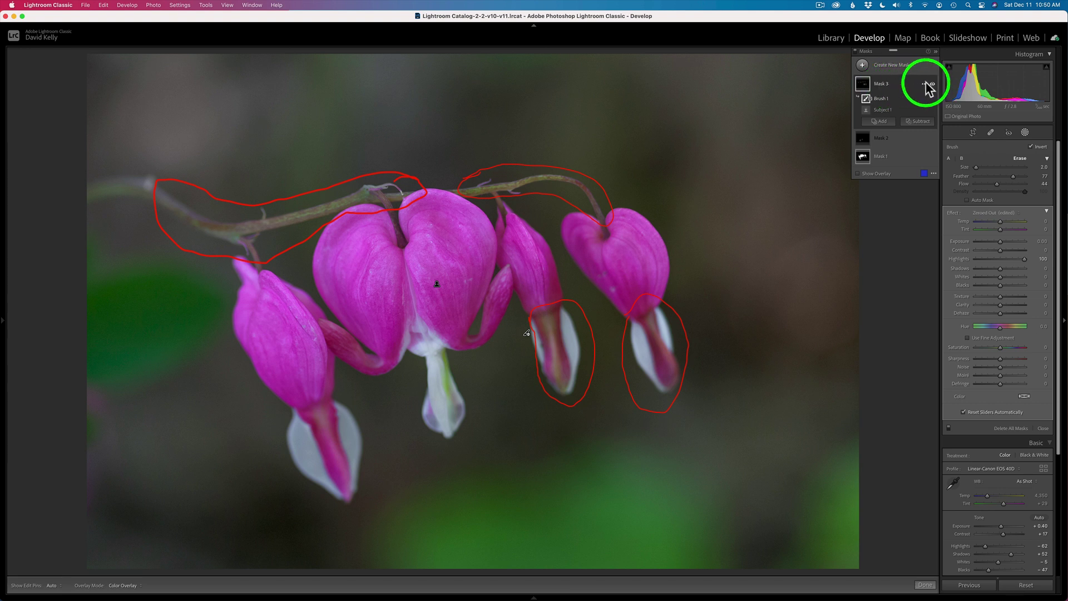
click(932, 85)
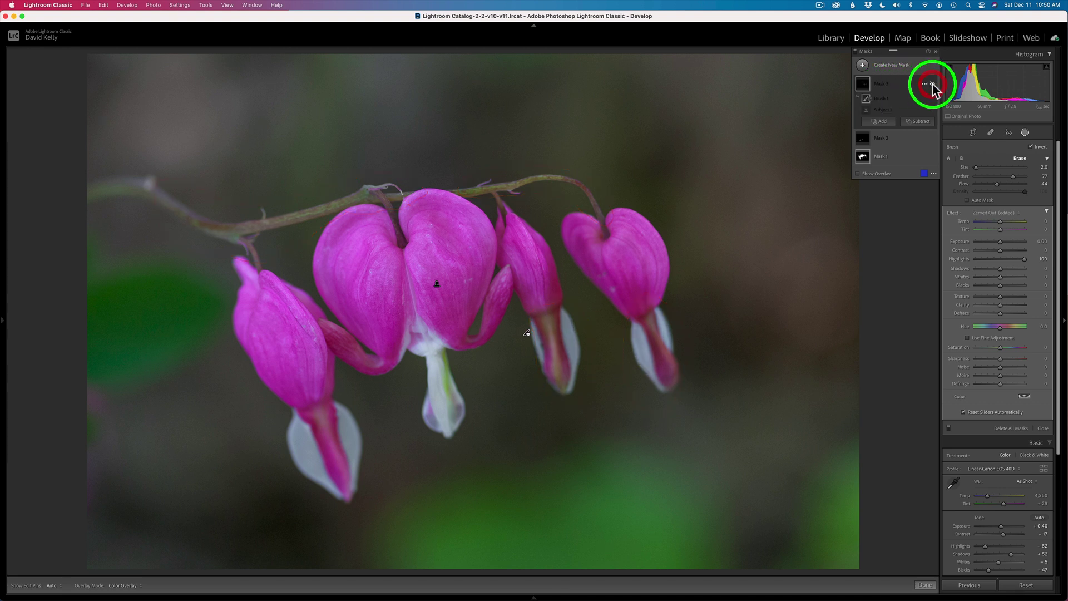
click(933, 84)
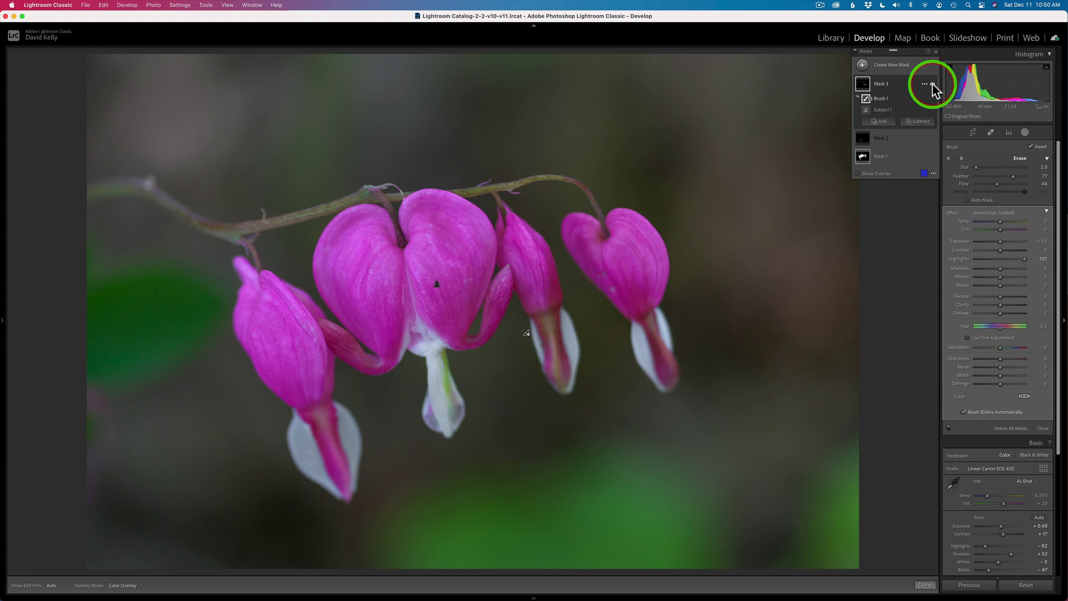
click(933, 85)
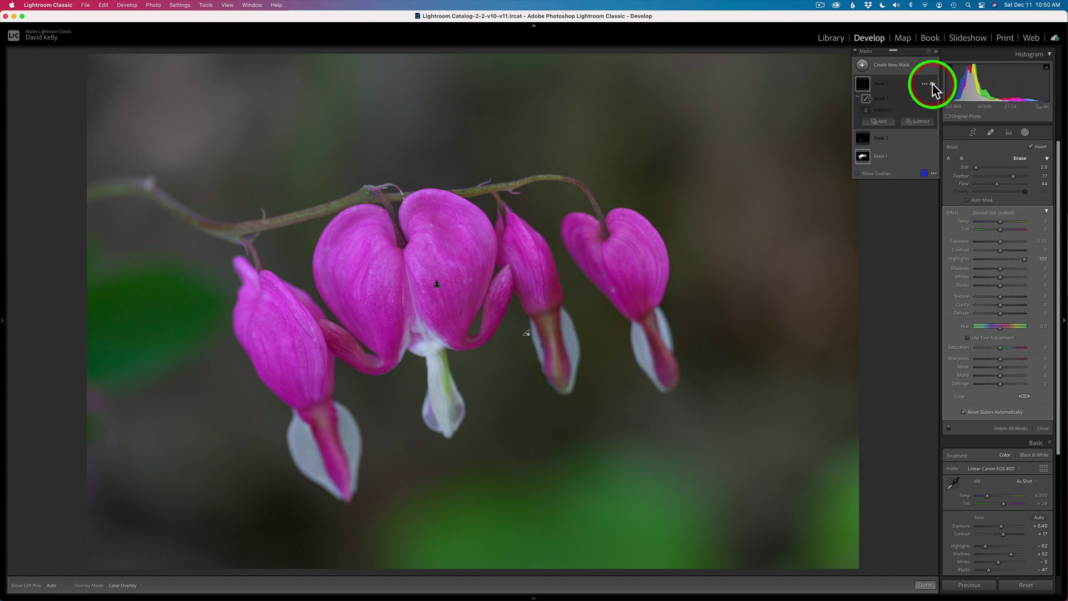
click(933, 85)
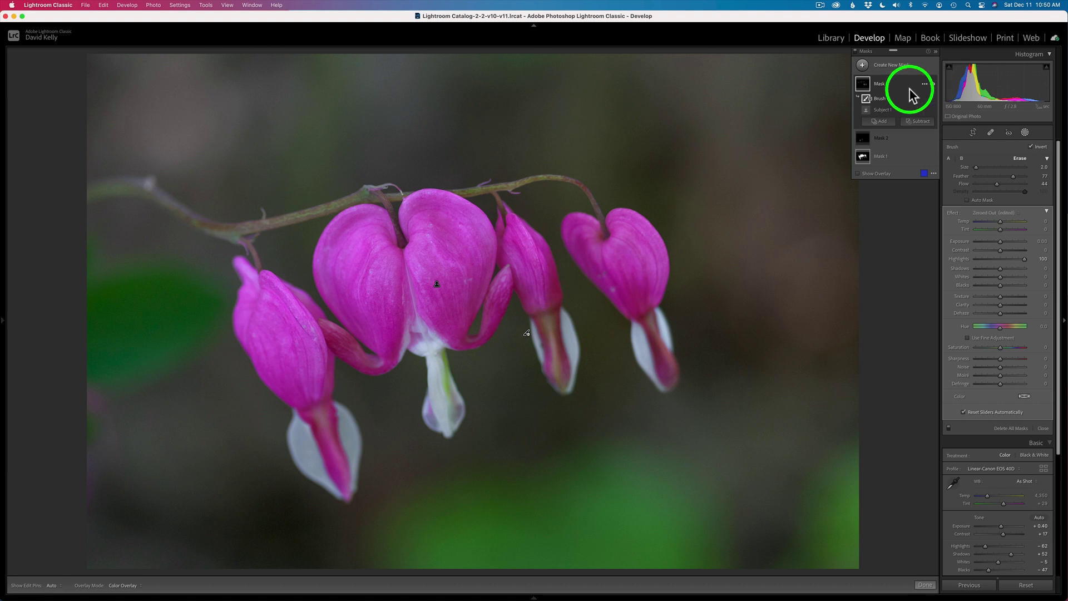
double_click(885, 88)
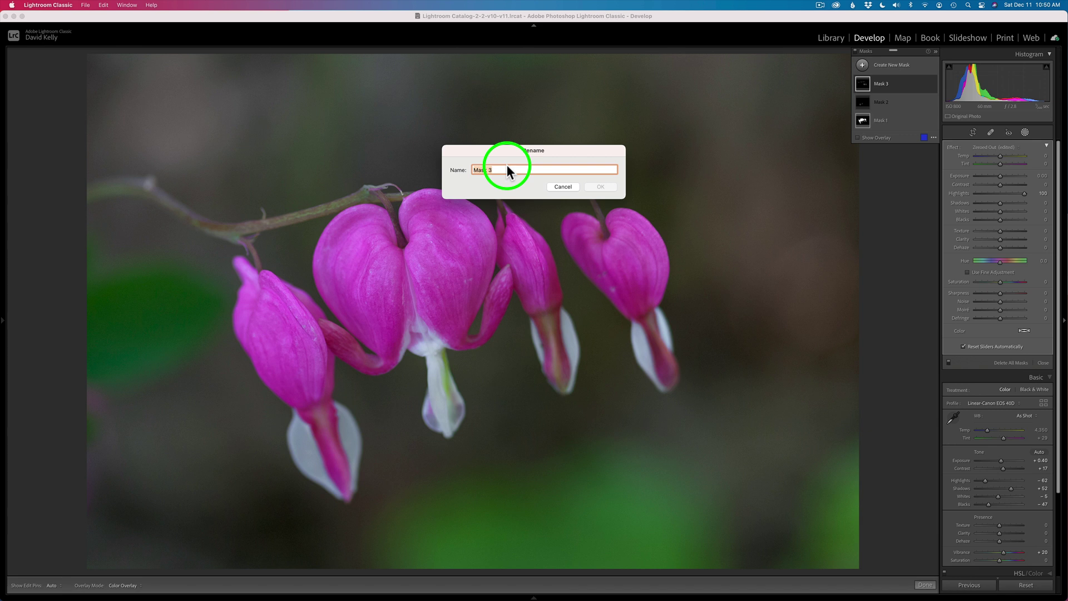
click(561, 187)
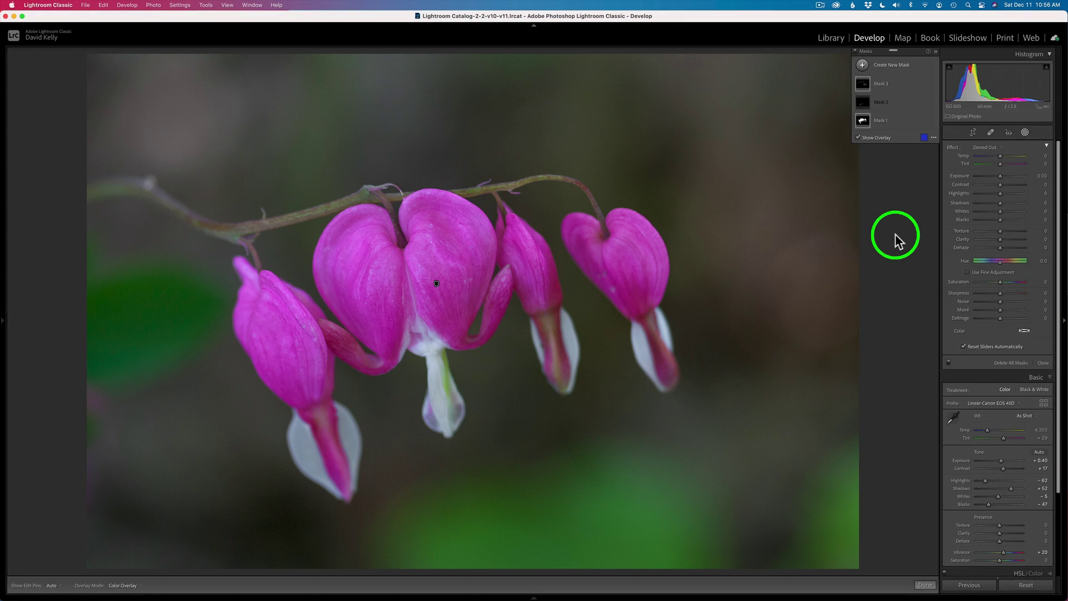
- Add a Select Subject mask on the flower and invert it to cover the background
click(863, 64)
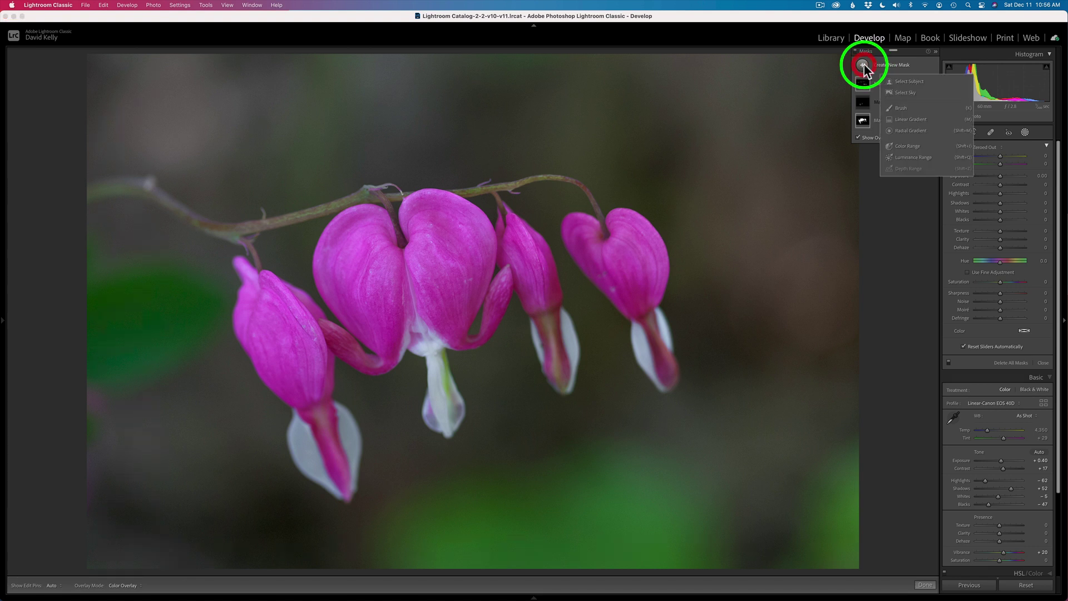
click(902, 82)
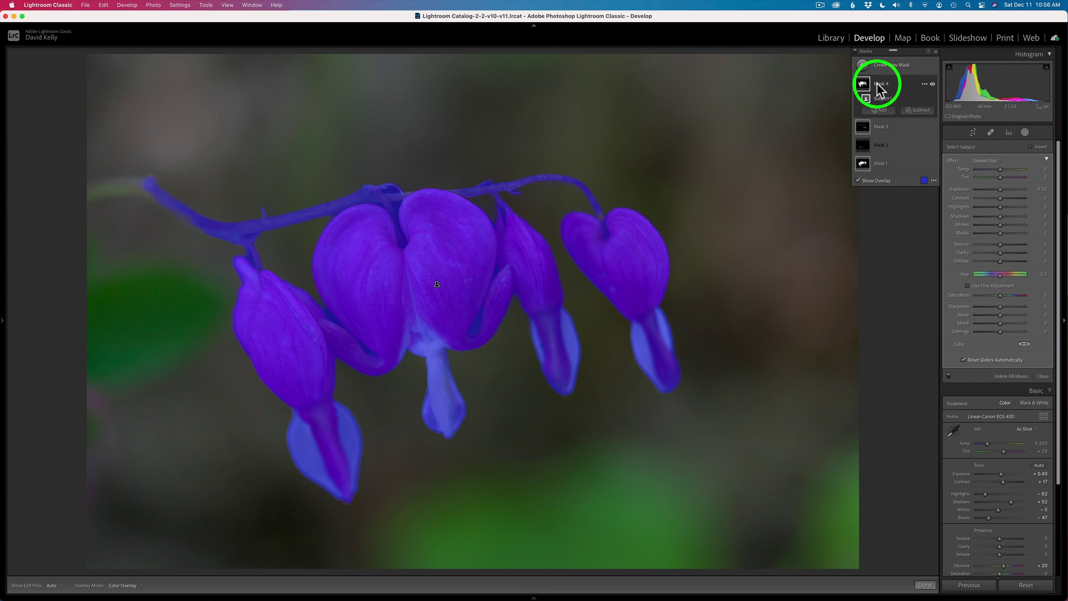
click(925, 99)
click(937, 128)
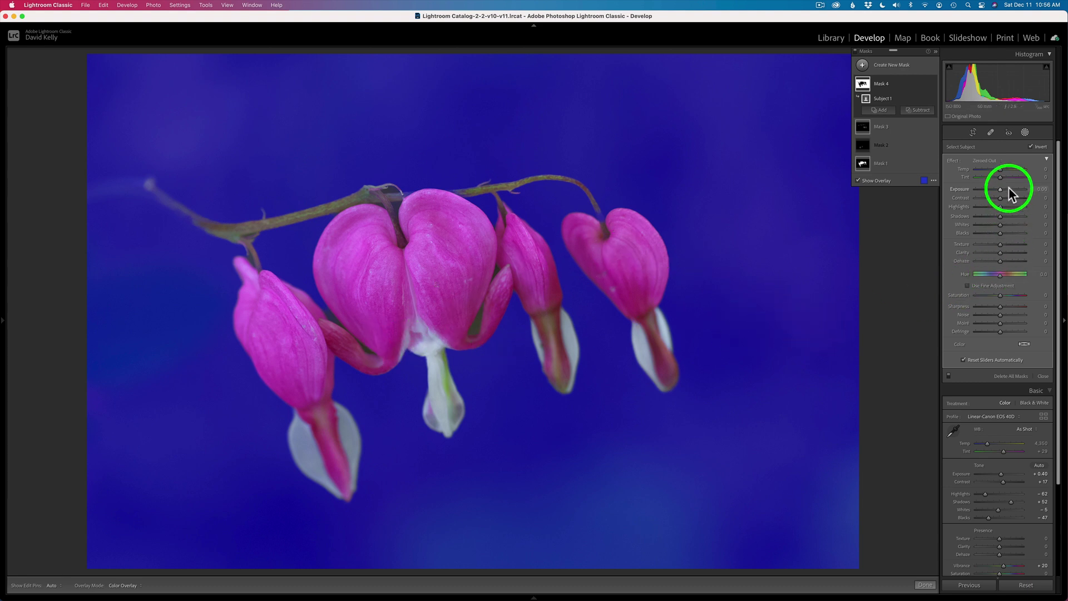
- Darken the background with Mask 4 (Exposure −0.52, Contrast 51), toggling it to compare
key(o)
mouse_move(1000, 187)
mouse_down()
mouse_move(1013, 198)
mouse_move(996, 189)
mouse_up()
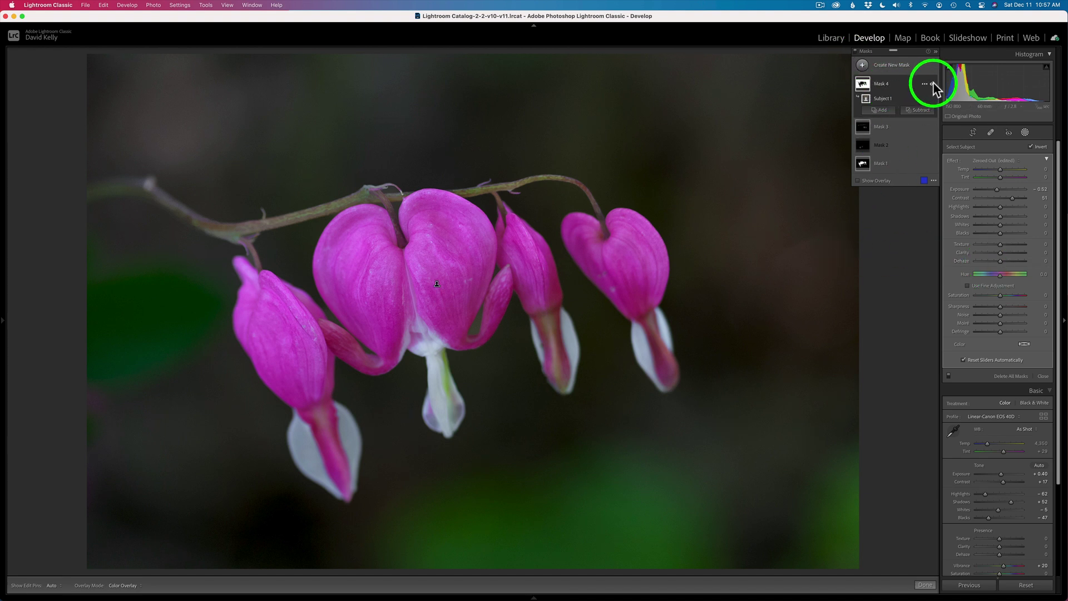
click(932, 84)
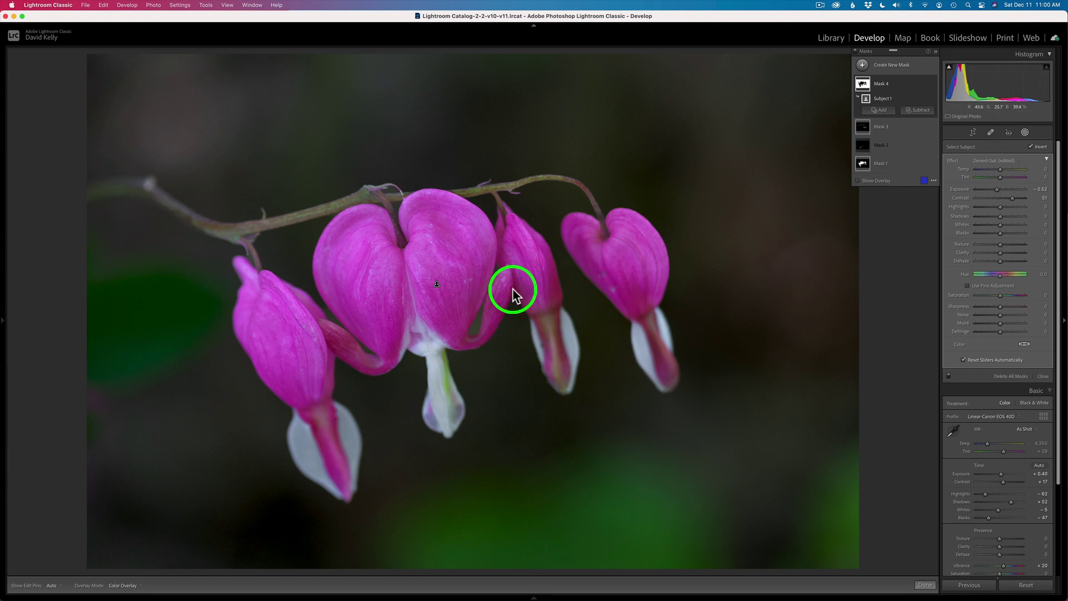
- Add a Brush component to Mask 4 with brush Size 2.0
click(883, 111)
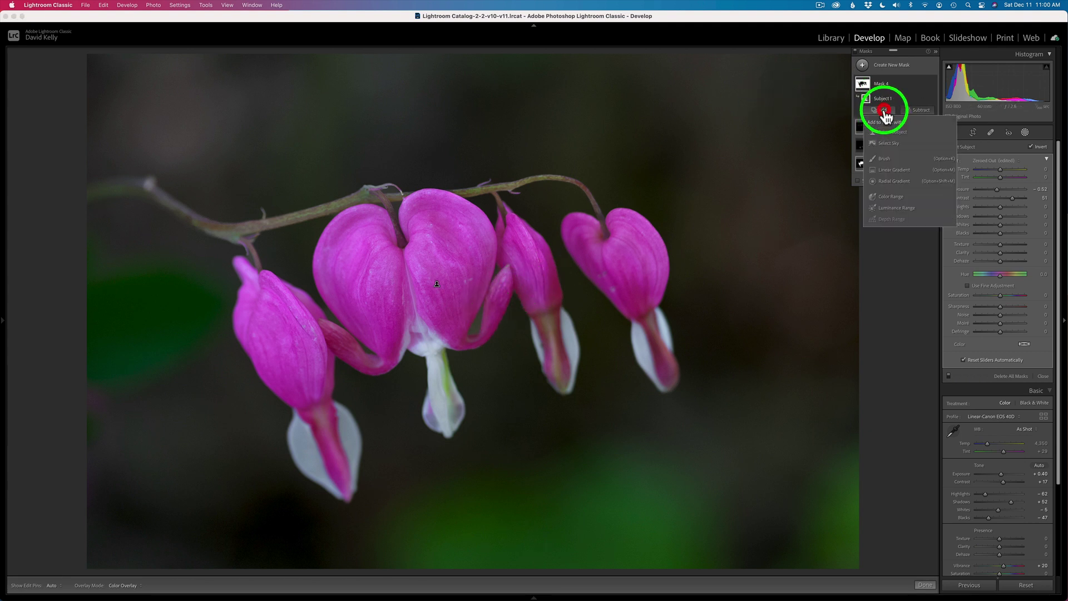
click(885, 159)
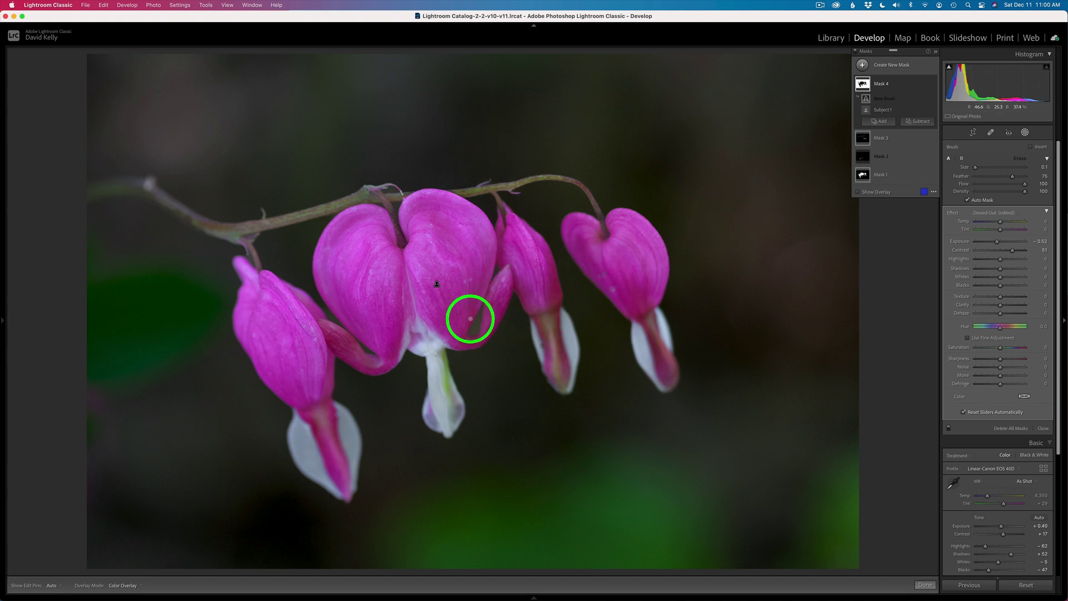
scroll(476, 317, up, 3)
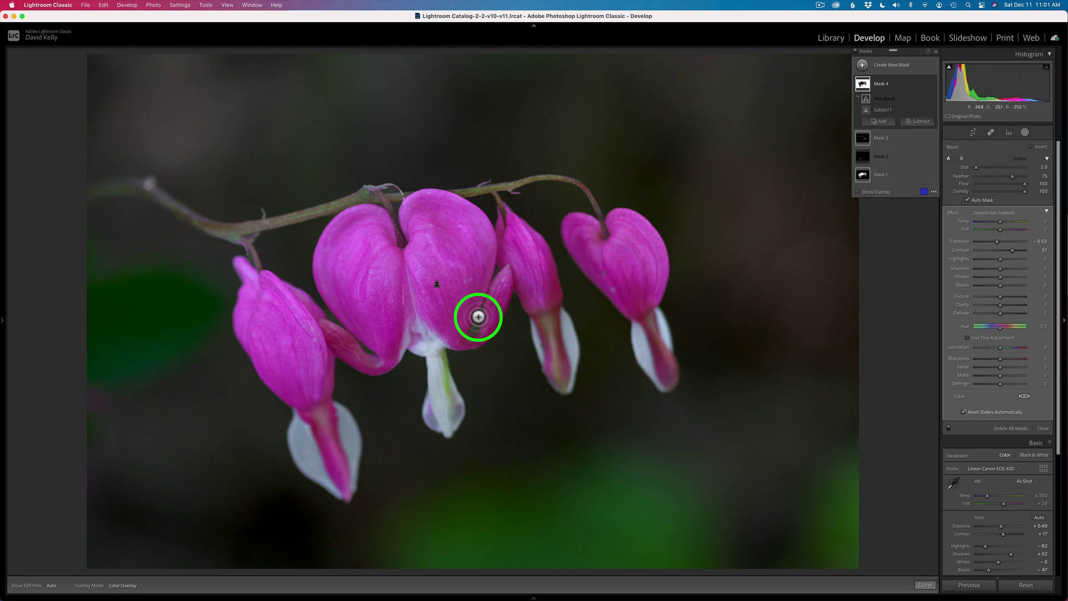
scroll(479, 316, down, 1)
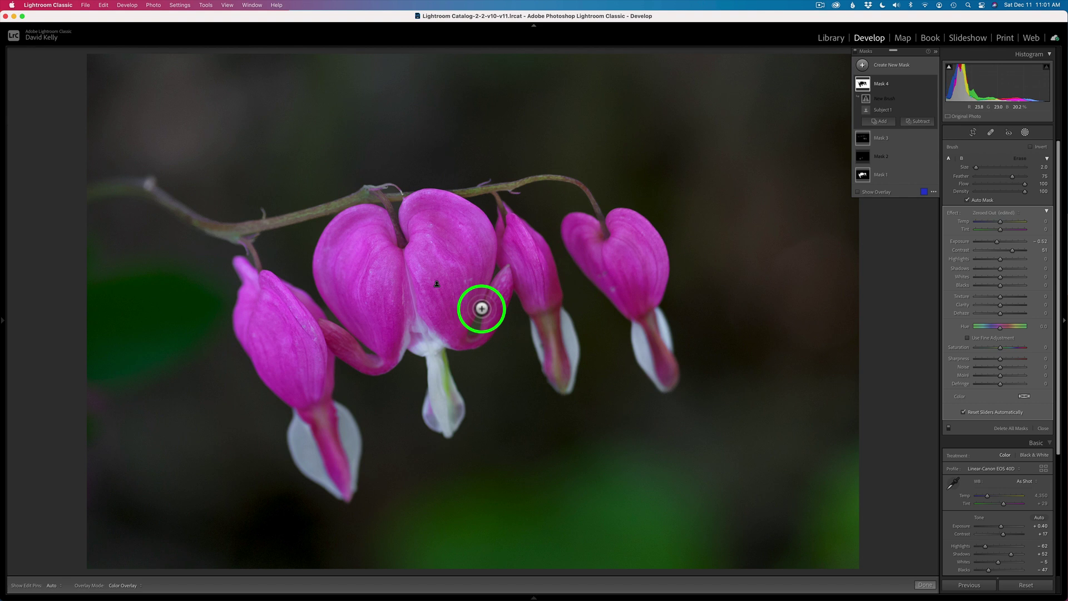
- Paint the background darkening along the central flower's edge, hiding pins to check
key(h)
drag(470, 331, 474, 315)
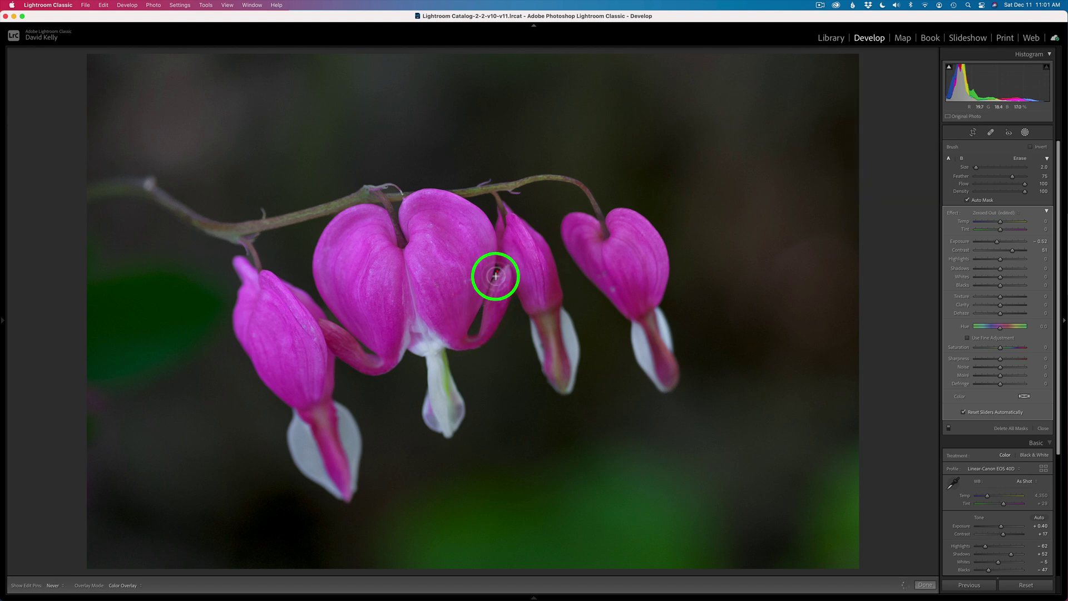
key(h)
key(h)
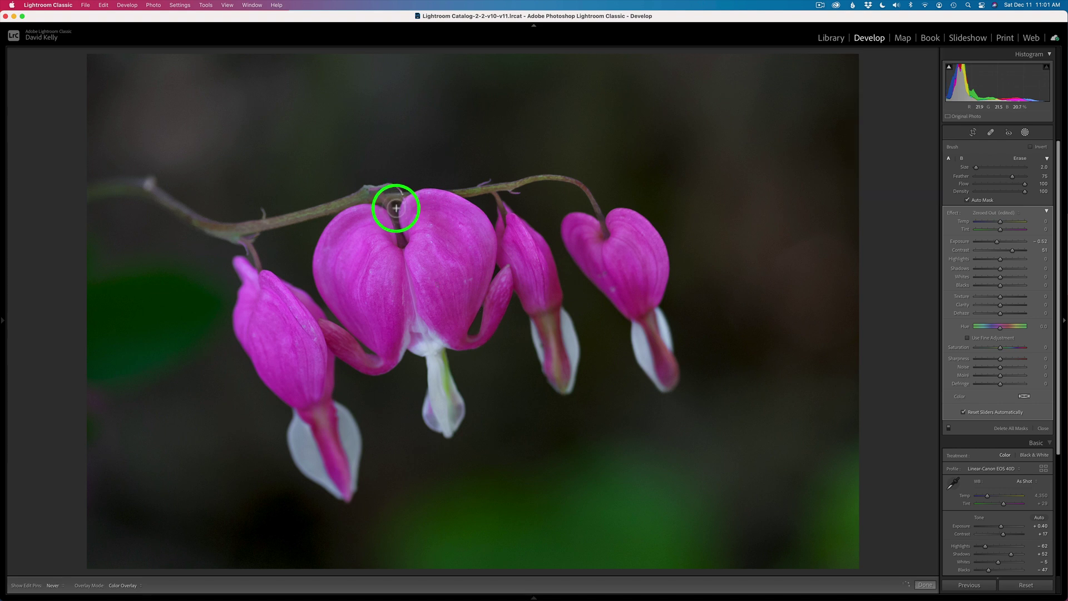
key(h)
key(h)
key(h)
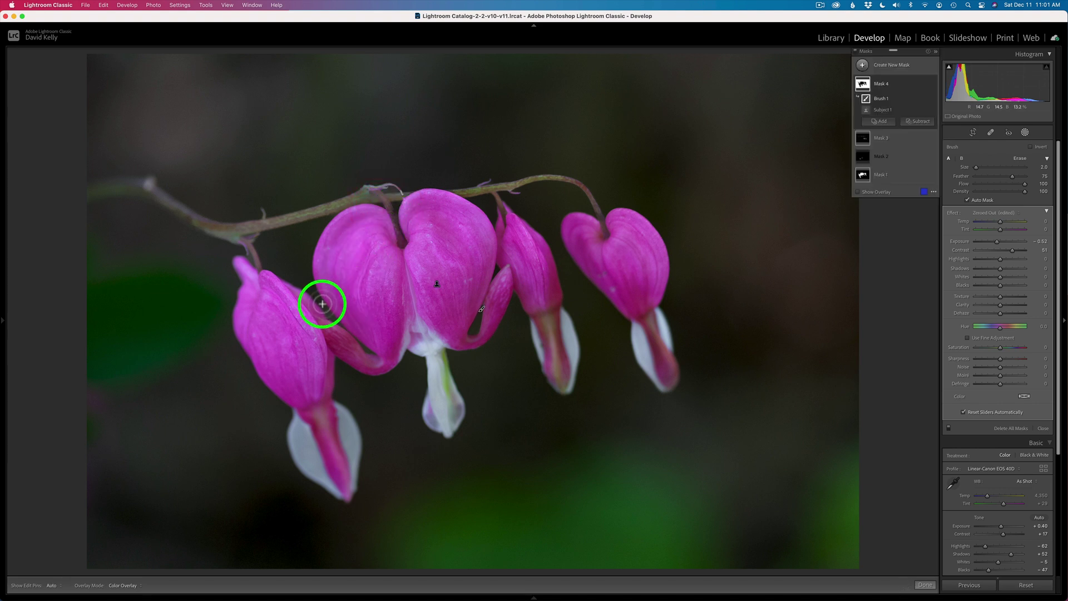
key(h)
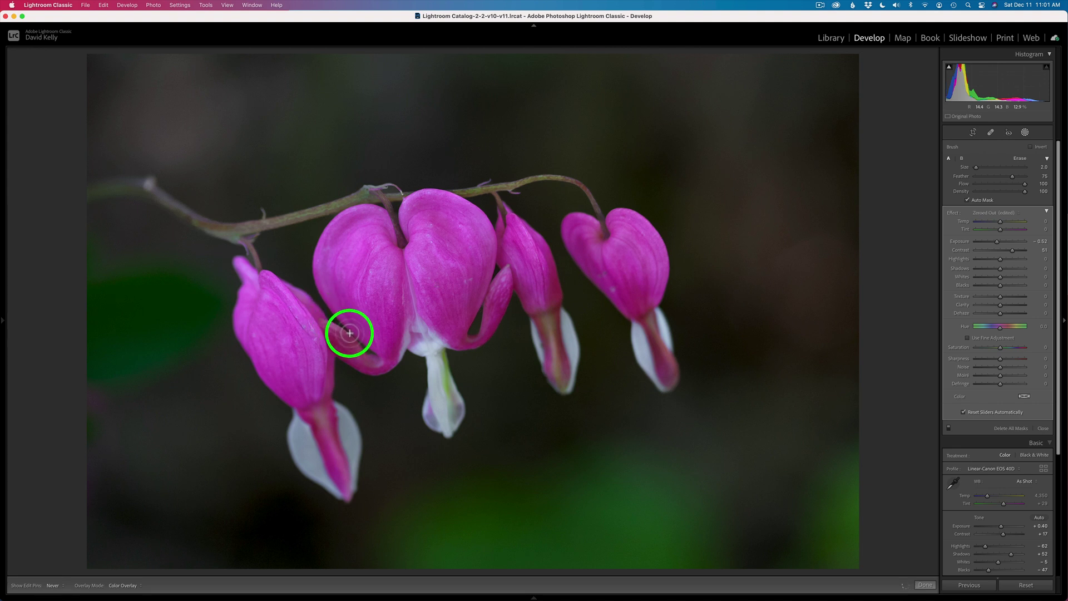
key(h)
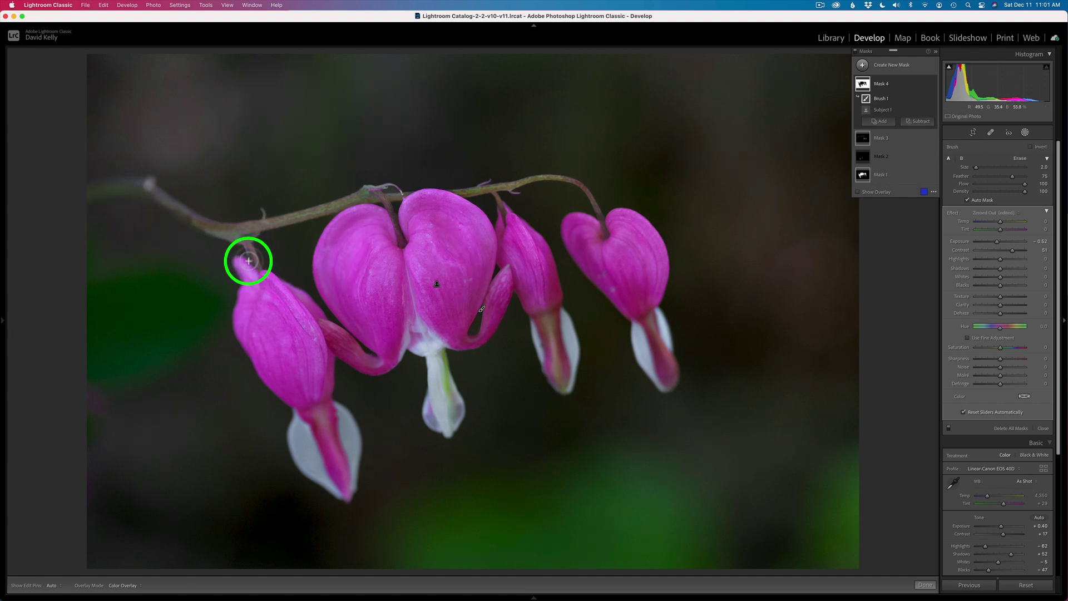
- Shrink the brush to Size 1.0 and paint darkening along the stem above the left flower
key(bracketleft)
key(h)
drag(254, 263, 251, 234)
key(h)
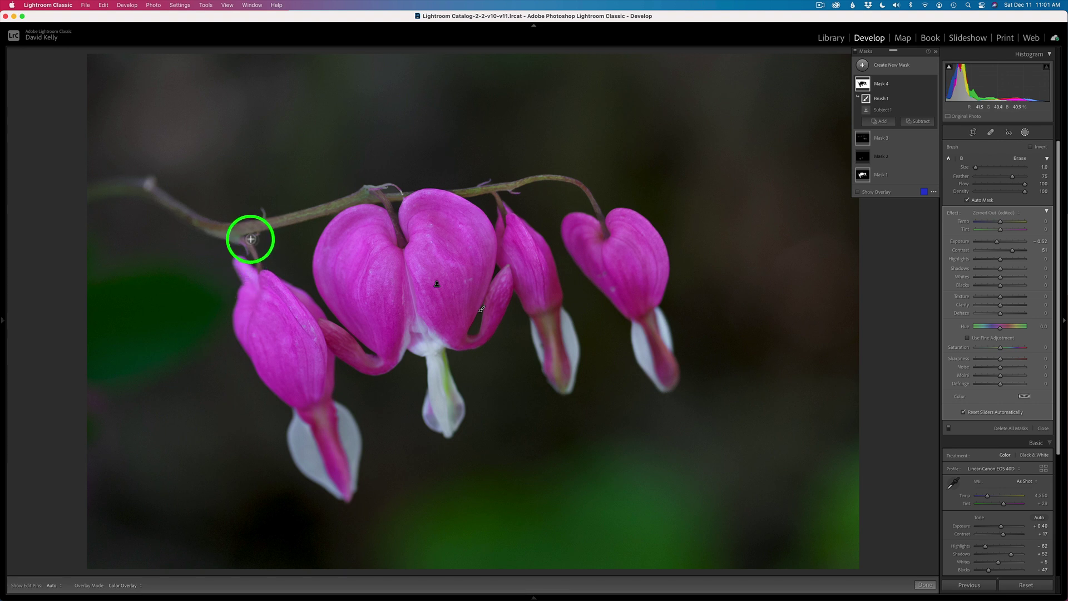
key(h)
key(h)
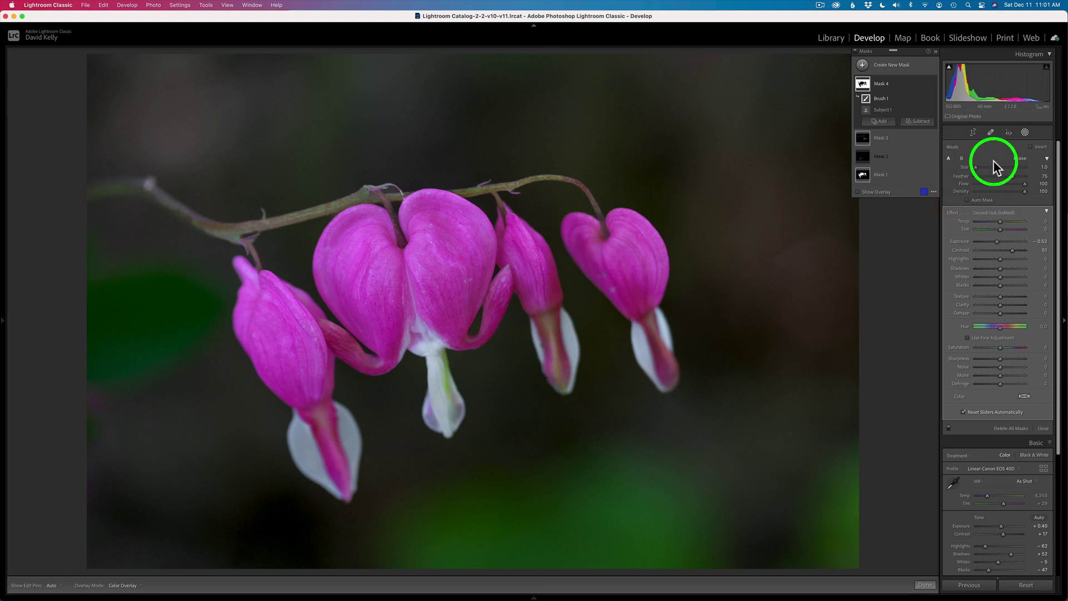
- Erase Mask 4's spill from the stem near the left flower
click(1020, 159)
drag(267, 217, 247, 217)
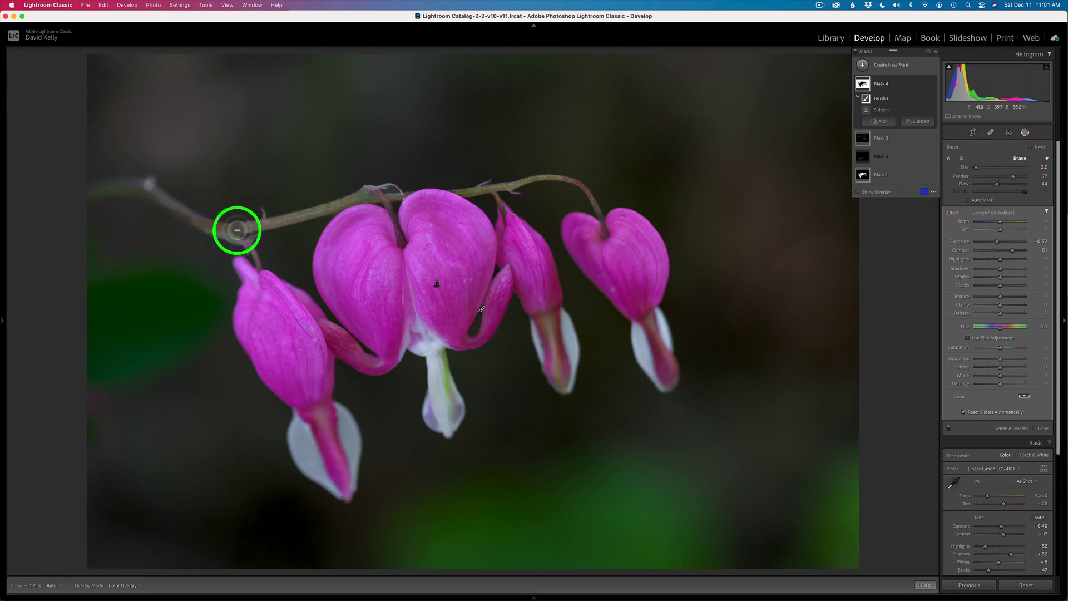
key(h)
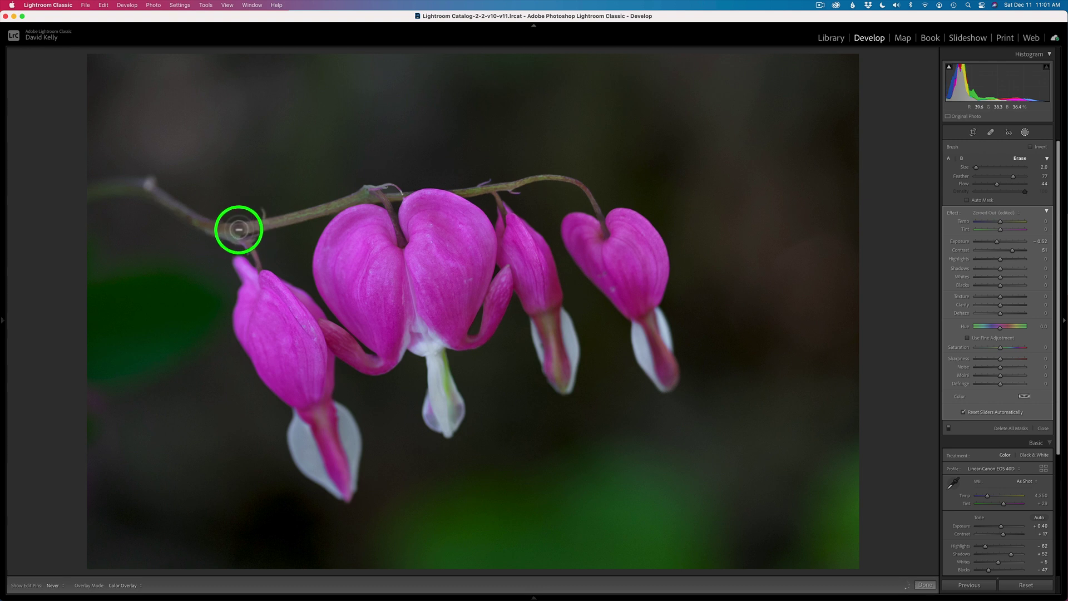
drag(247, 227, 243, 243)
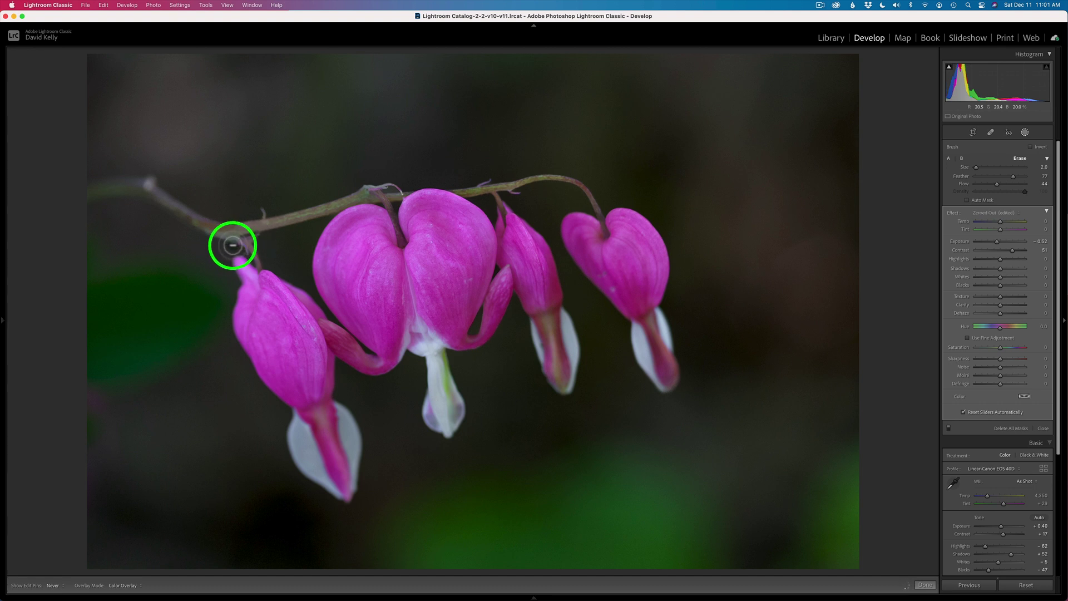
key(h)
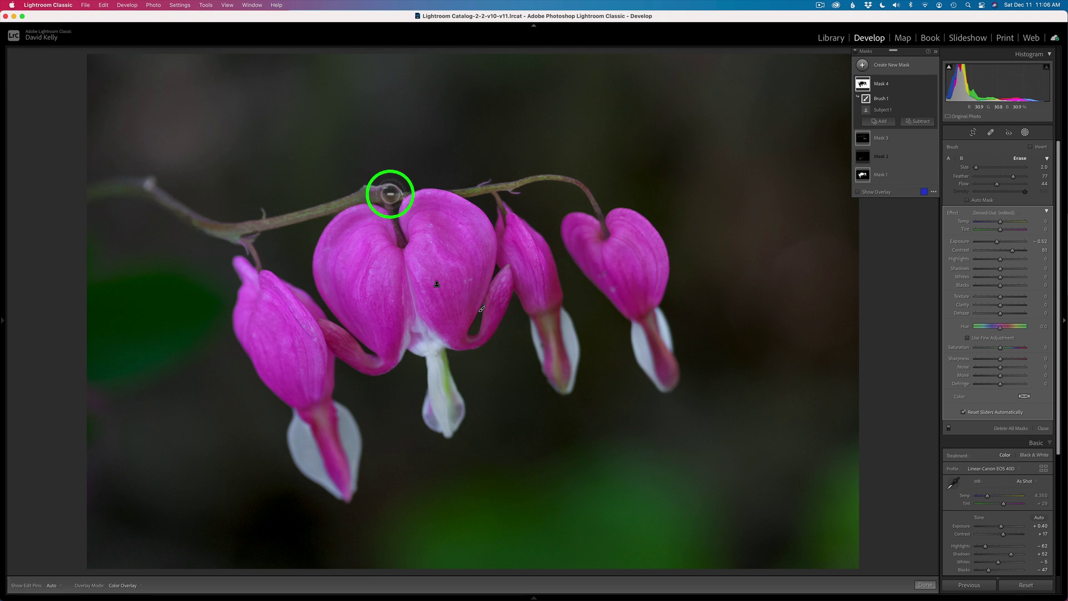
- Return to brush A with Auto Mask on (Size 1.0, Feather 79, Flow 100, Density 100)
click(949, 158)
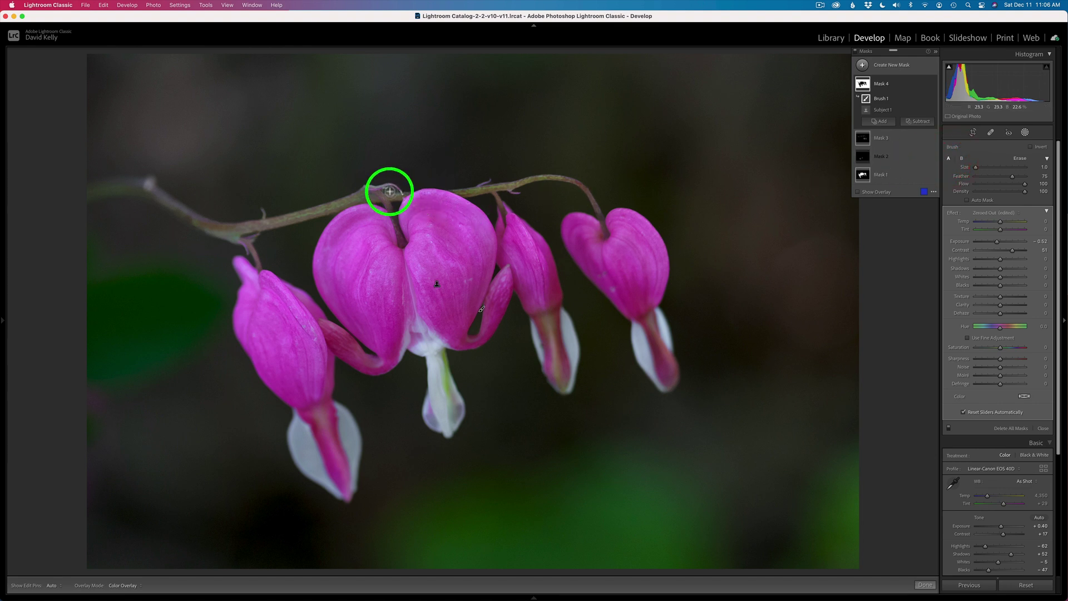
click(967, 200)
key(h)
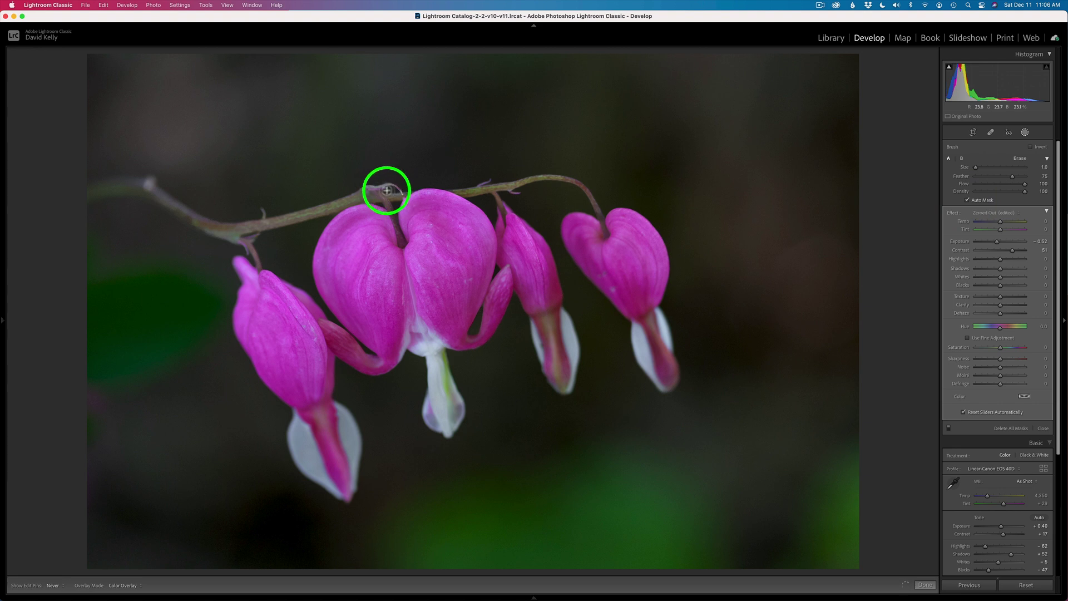
key(h)
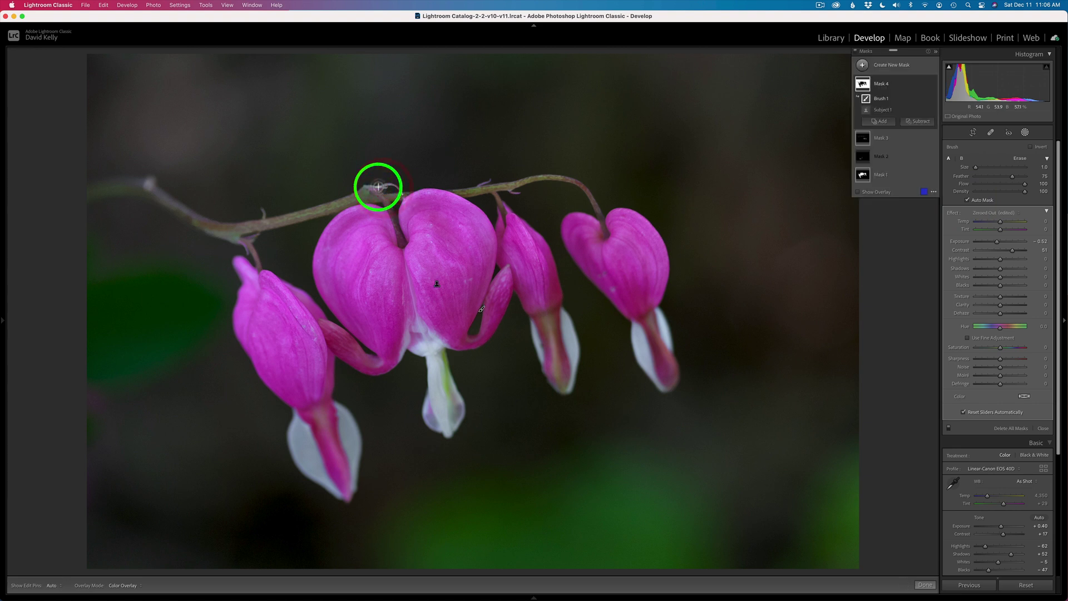